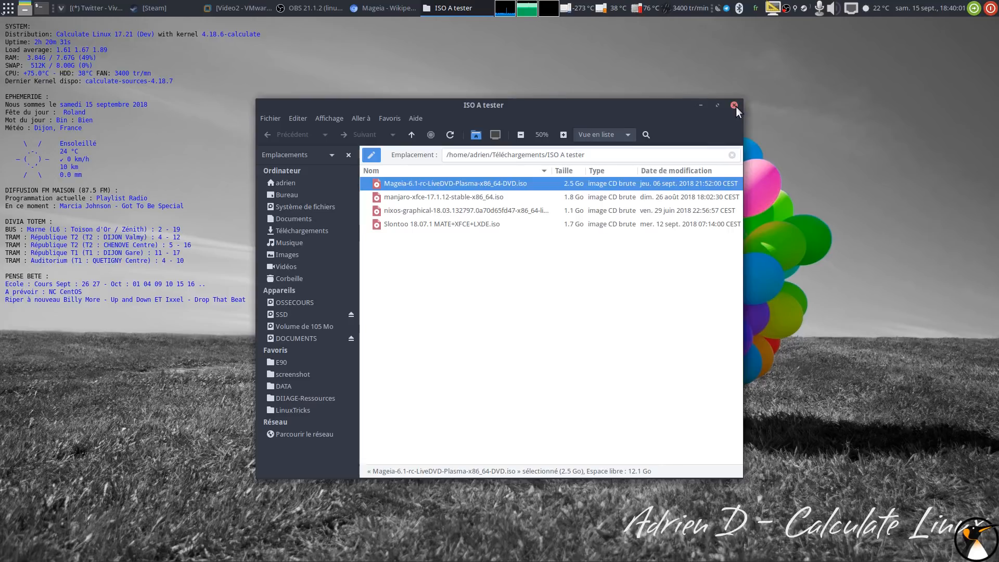
- Close the ISO A tester folder, switch to VMware Workstation and start the Video2 virtual machine in full-screen mode
left_click(735, 105)
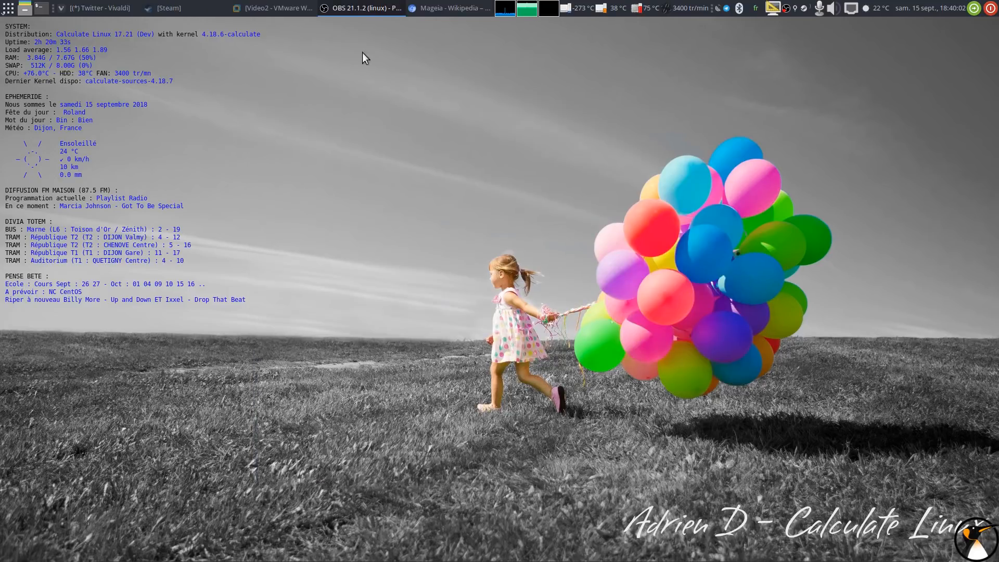
left_click(281, 7)
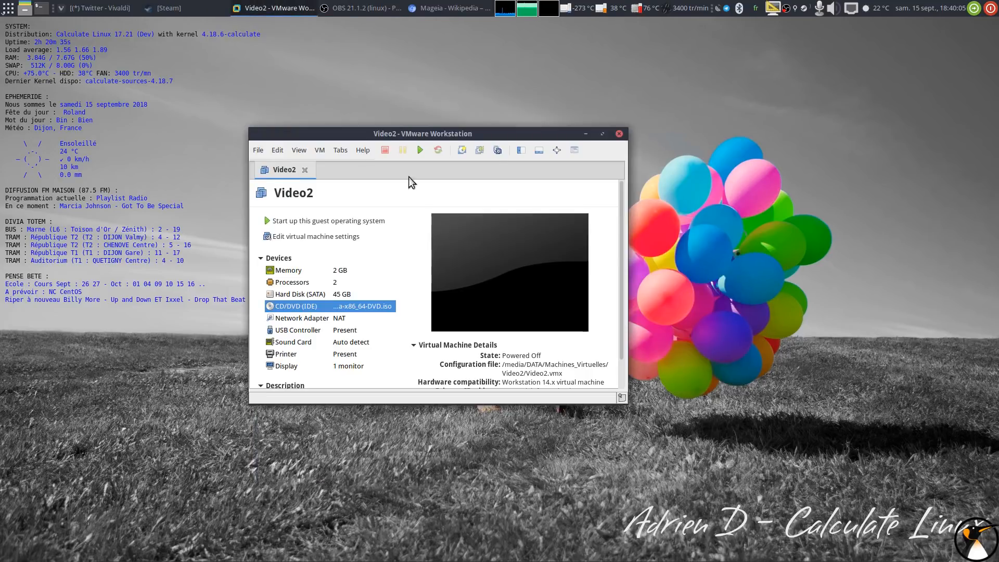
left_click(557, 150)
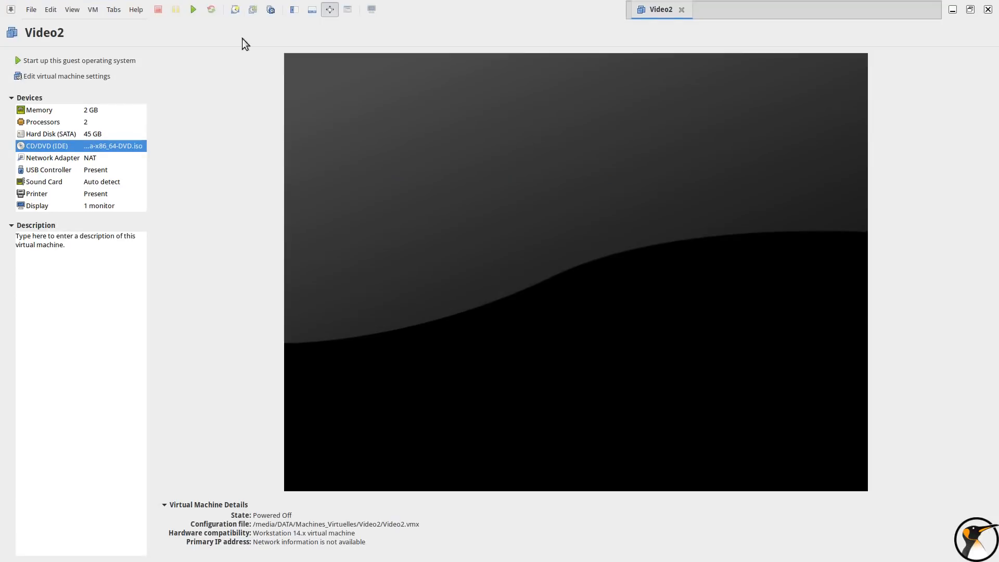
left_click(194, 9)
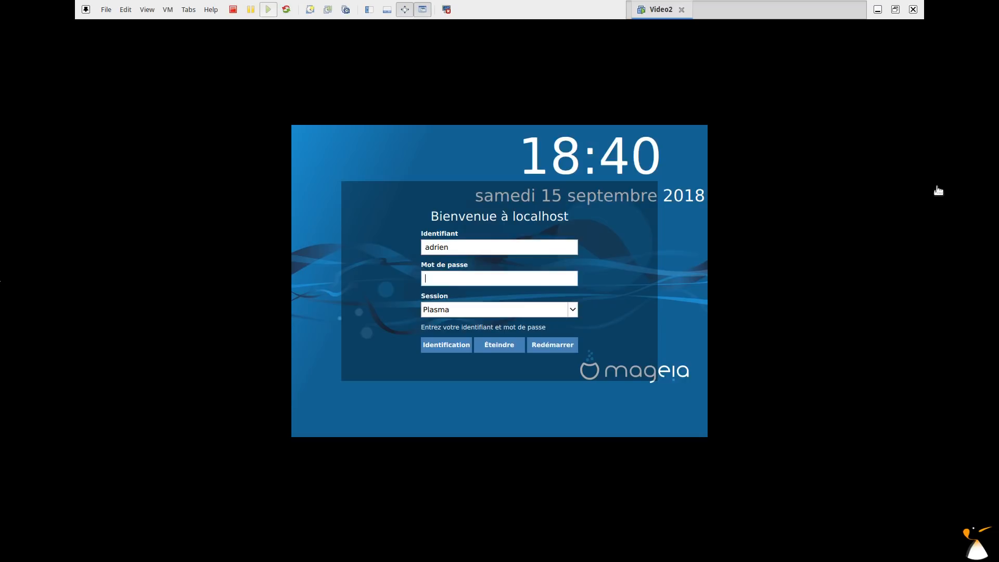
- Log in to the Mageia Plasma session by entering the account password
left_click(472, 280)
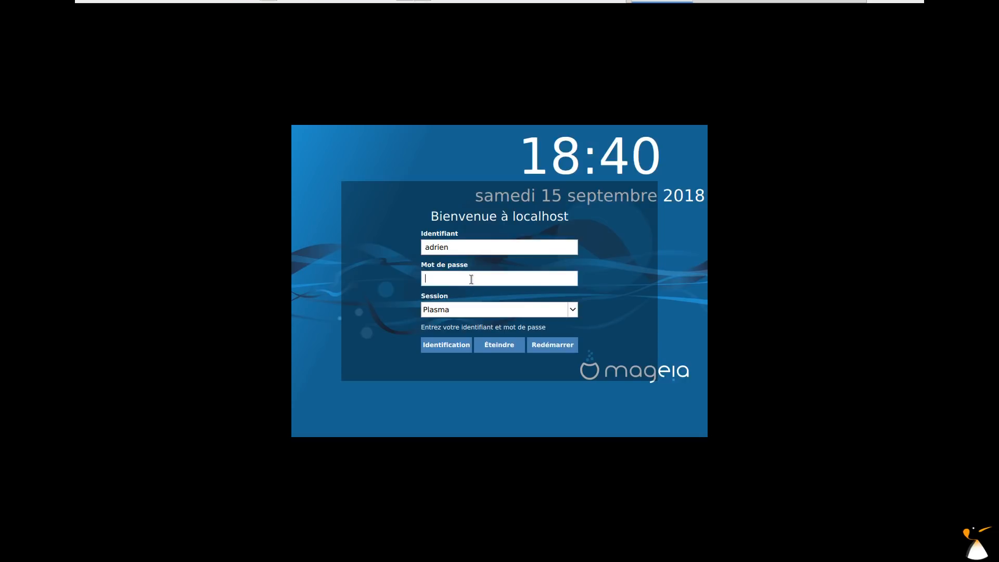
type("************")
key("Return")
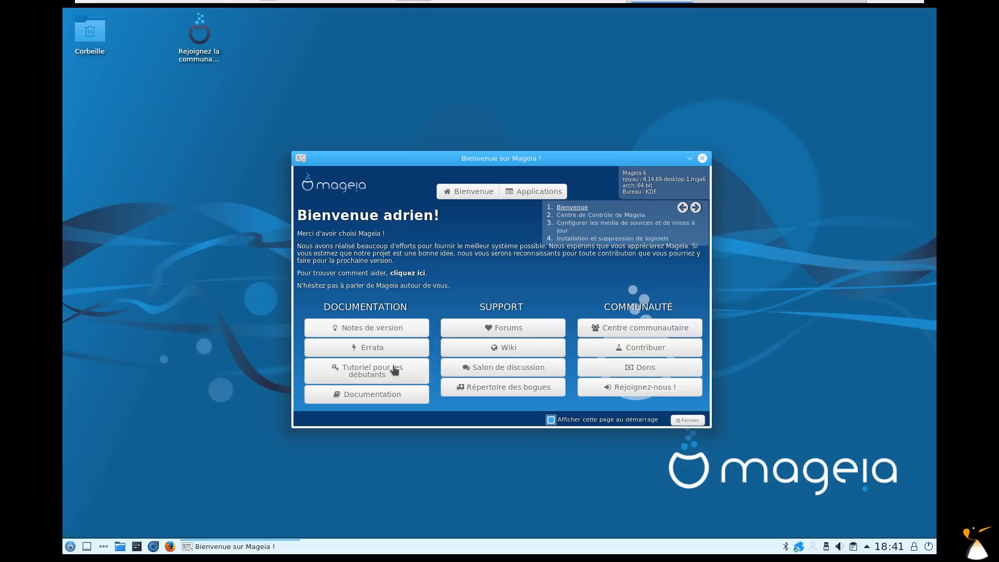
- Look through the Mageia welcome pages up to the one on configuring media sources, and close the welcome window
left_click(695, 208)
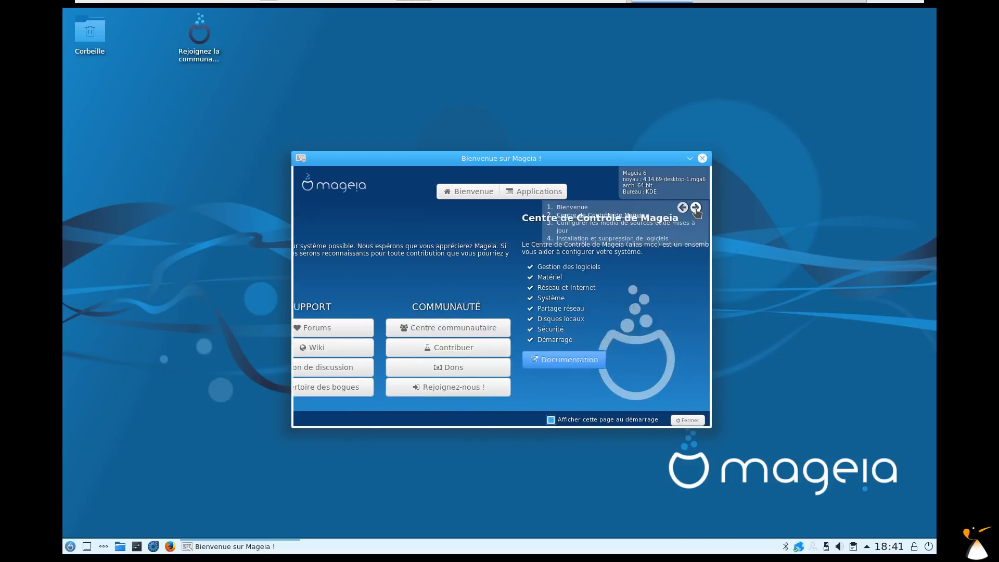
left_click(696, 208)
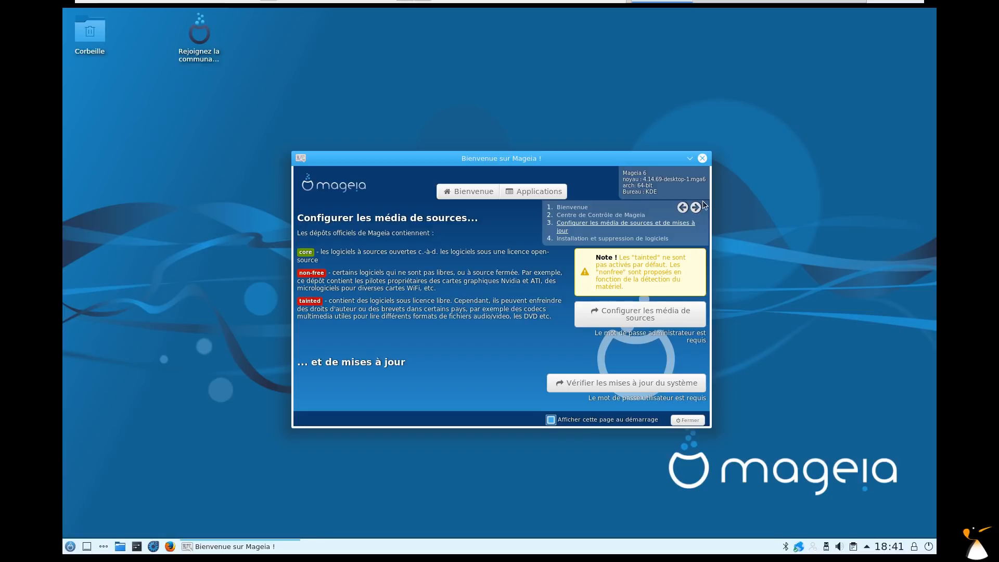
left_click(702, 158)
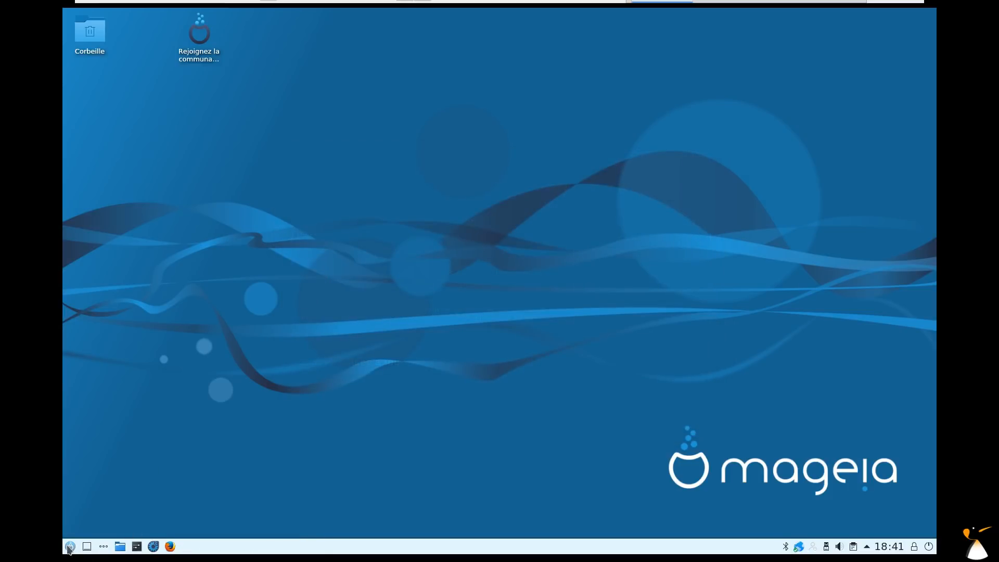
- Search the applications for "kinfo", launch Centre d'informations and move its window aside on the desktop
left_click(70, 546)
type("info")
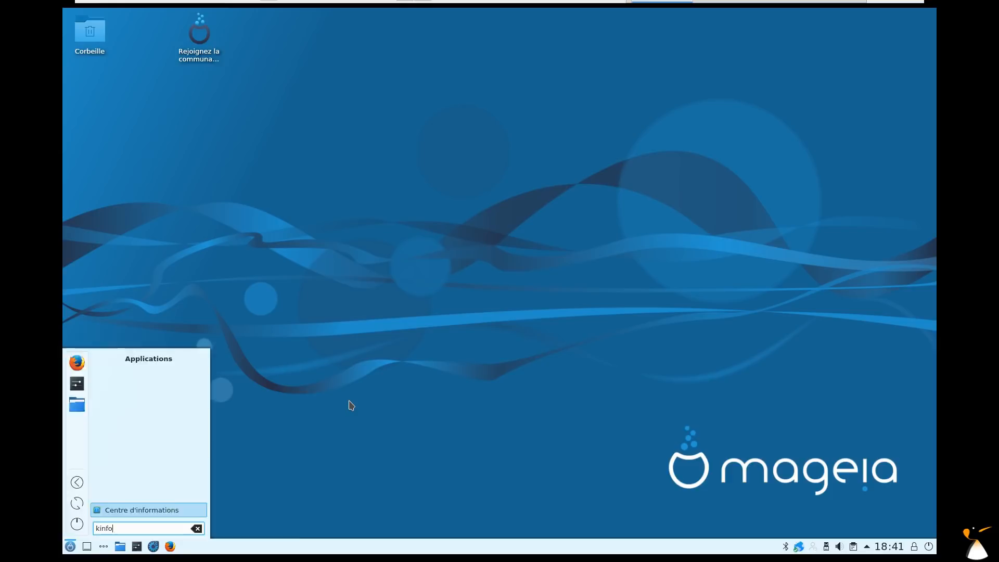
key("Return")
left_click_drag(341, 22, 724, 33)
- Open kernel.org in a new Firefox tab and highlight the 4.14 longterm kernel version number
left_click(170, 547)
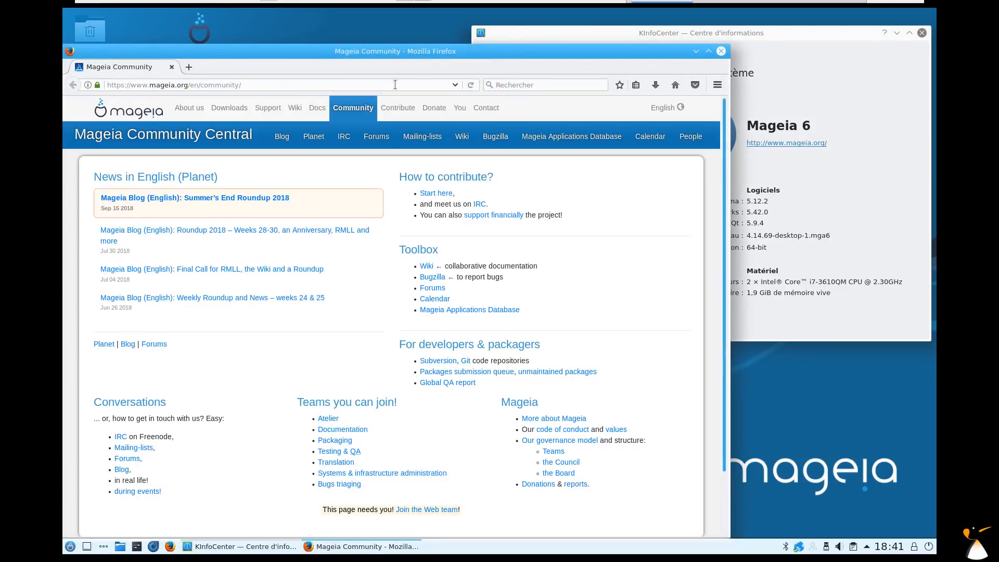
left_click(189, 67)
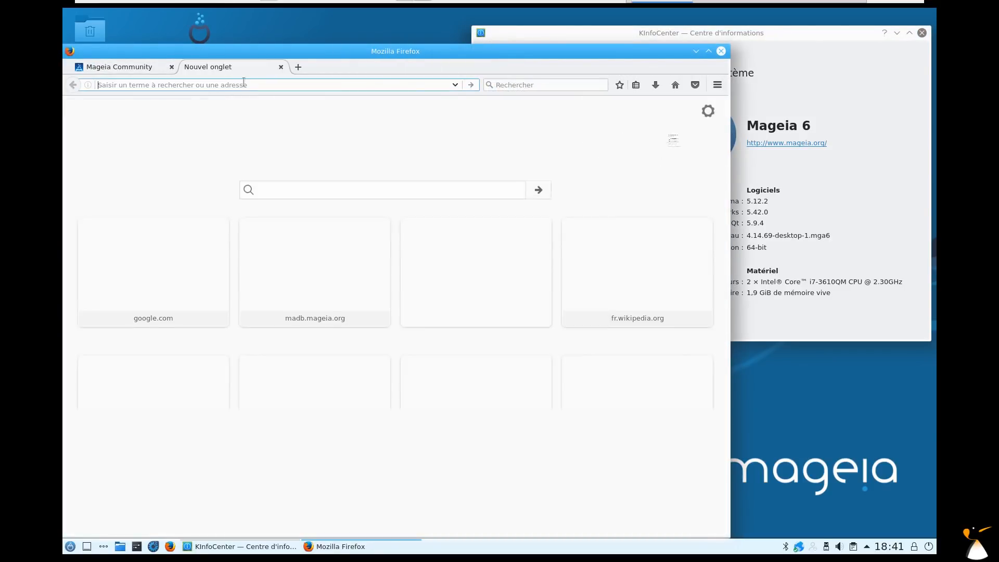
type("kernel.org")
key("Return")
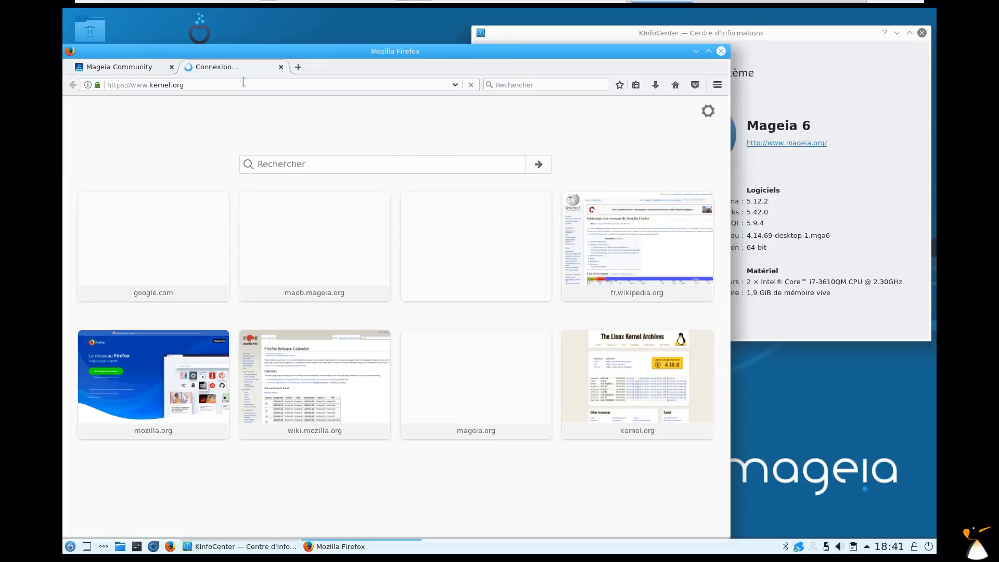
left_click_drag(227, 338, 242, 339)
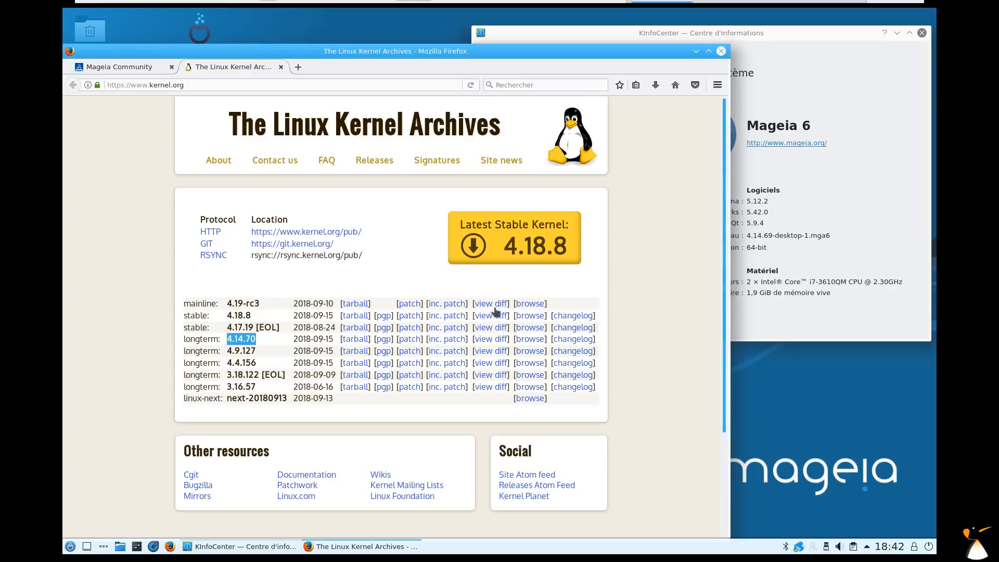
- Bring KInfoCenter to the front to check the installed Plasma, Qt and kernel versions, and minimize it
left_click(785, 213)
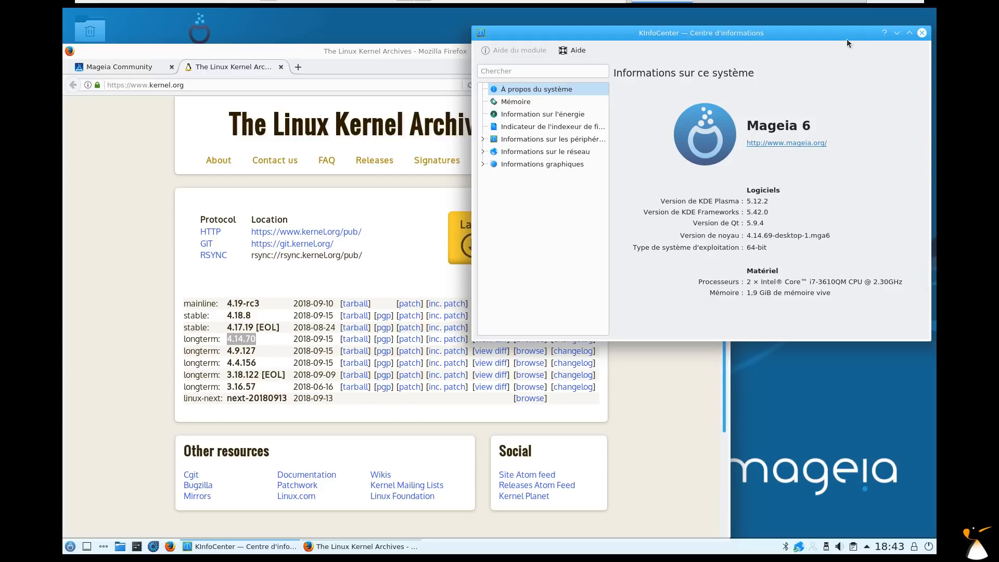
left_click_drag(845, 31, 831, 22)
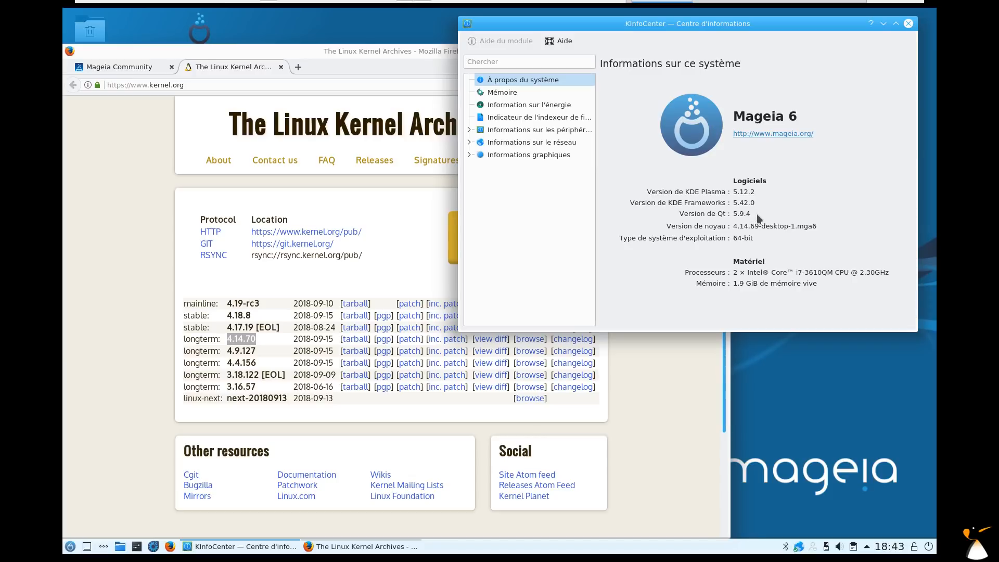
left_click(883, 24)
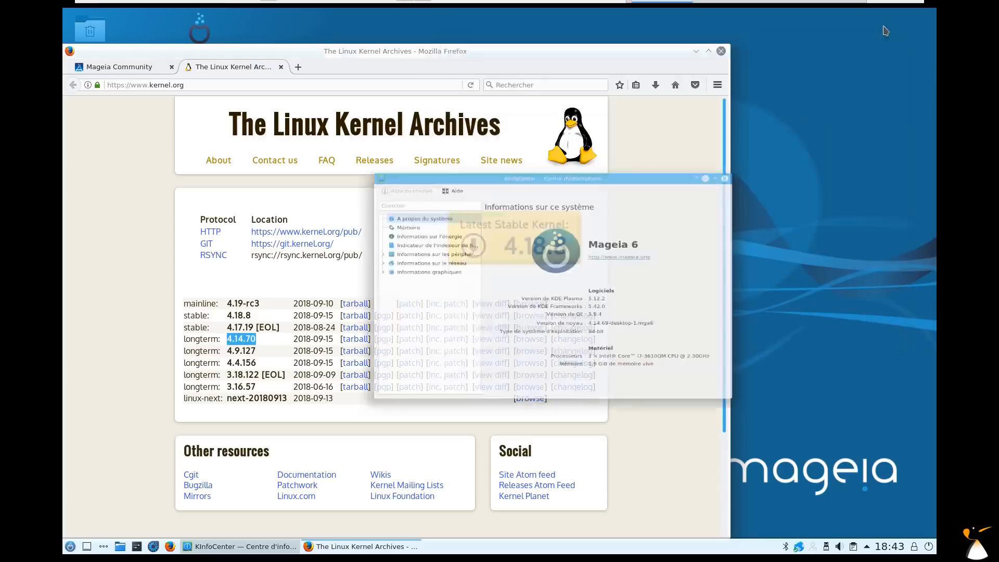
- Show the À propos de Mozilla Firefox window to check the browser version, and place it beside the main Firefox window
double_click(479, 51)
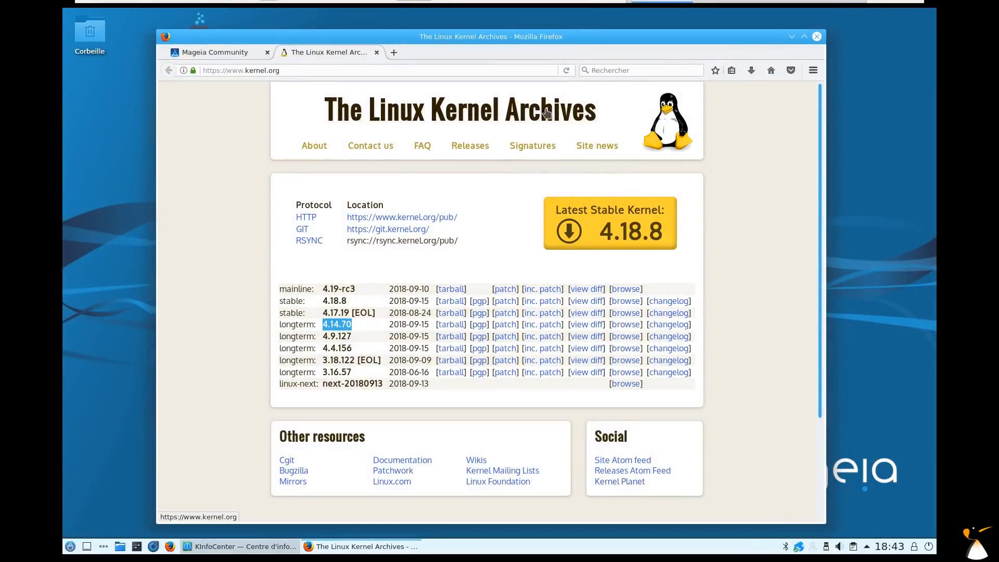
left_click(815, 72)
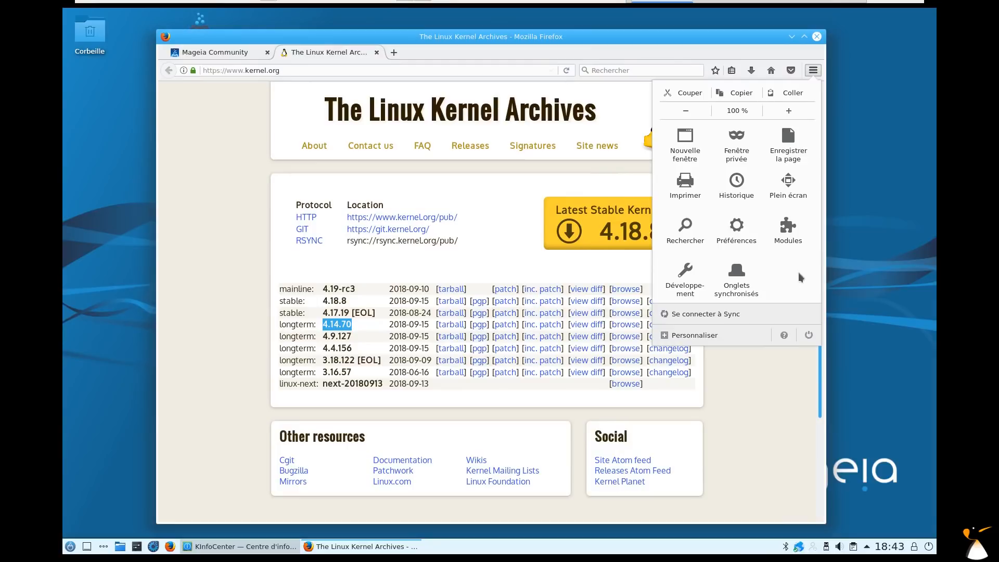
left_click(782, 335)
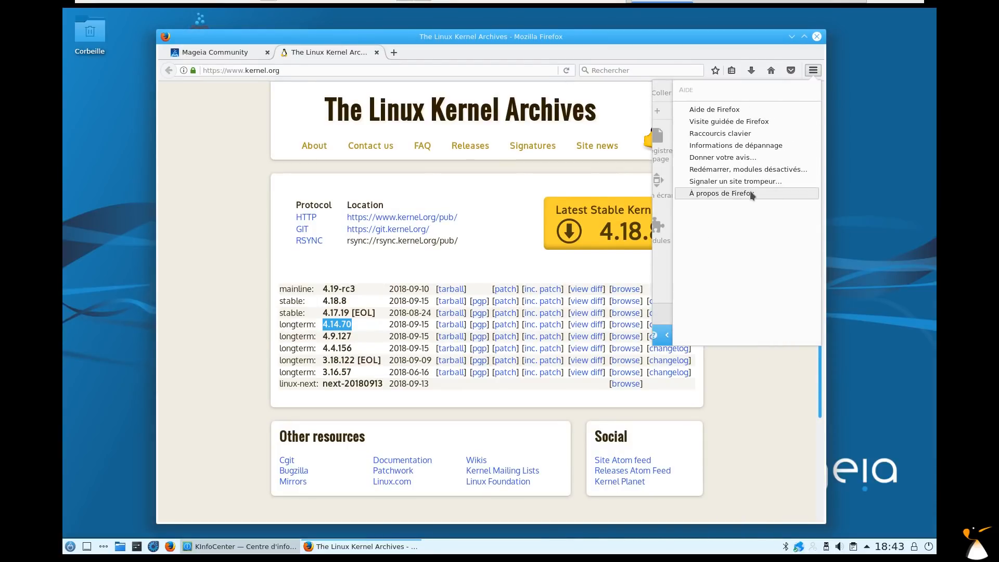
left_click(751, 191)
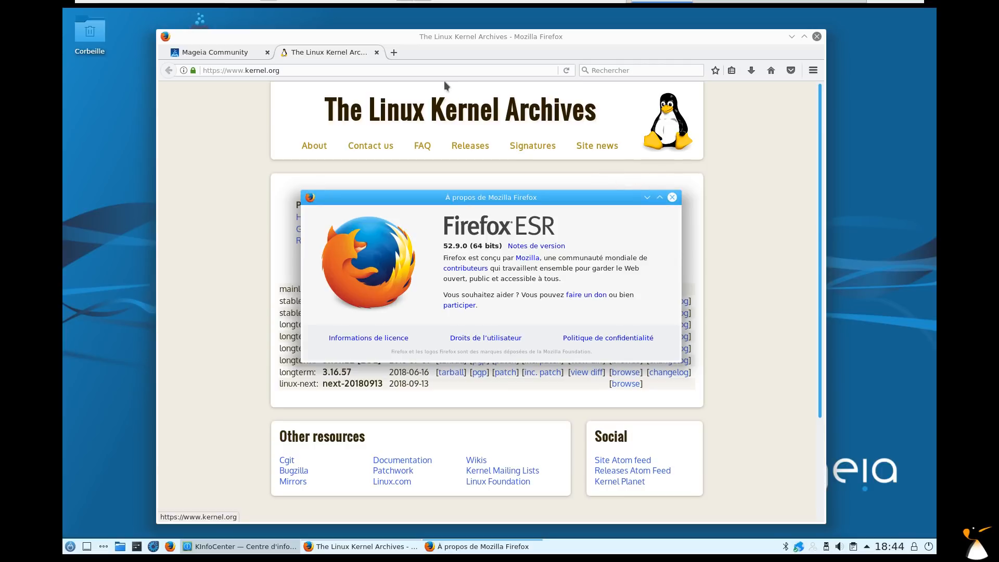
left_click_drag(453, 198, 834, 193)
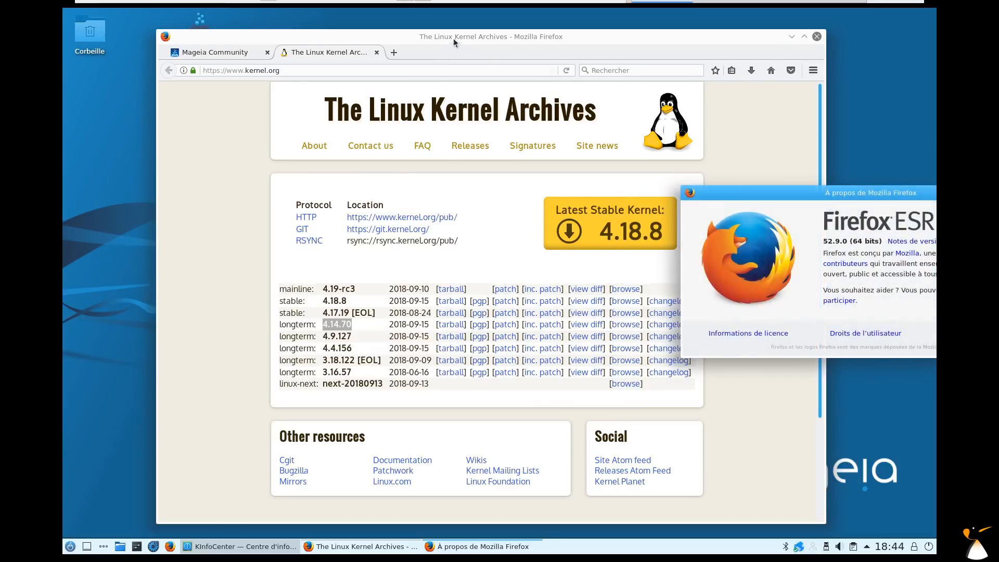
left_click_drag(454, 38, 401, 33)
- Open the French Wikipedia page on Firefox version history in a new tab and find the 52.9.0esr entry
left_click(344, 48)
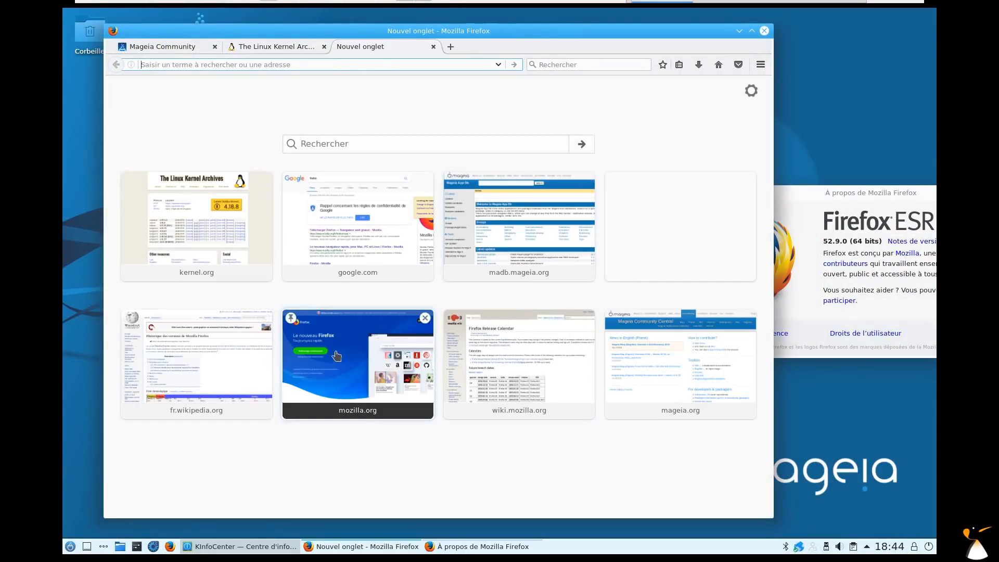
left_click(222, 364)
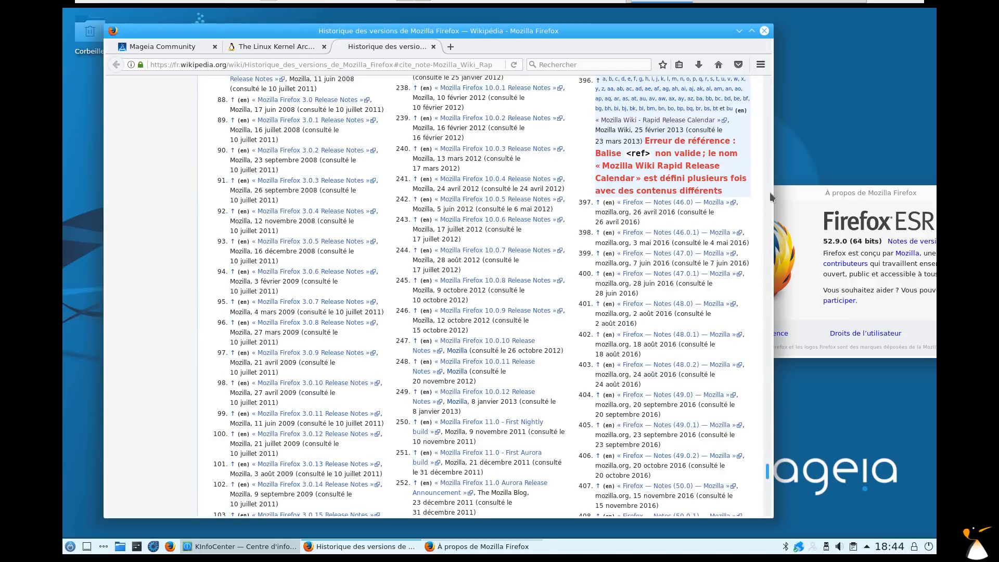
left_click(768, 369)
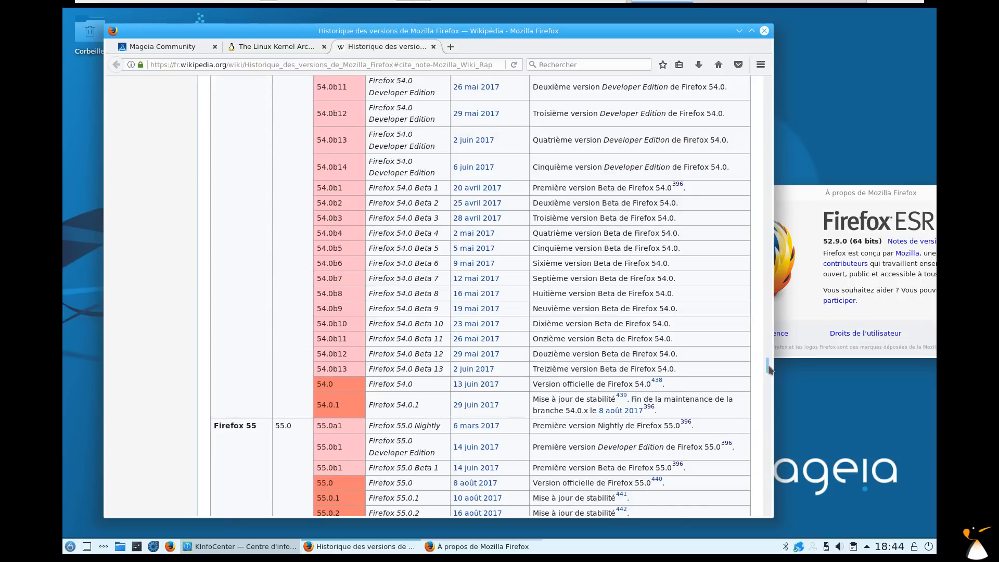
left_click_drag(394, 278, 395, 301)
scroll(395, 302, "up", 15)
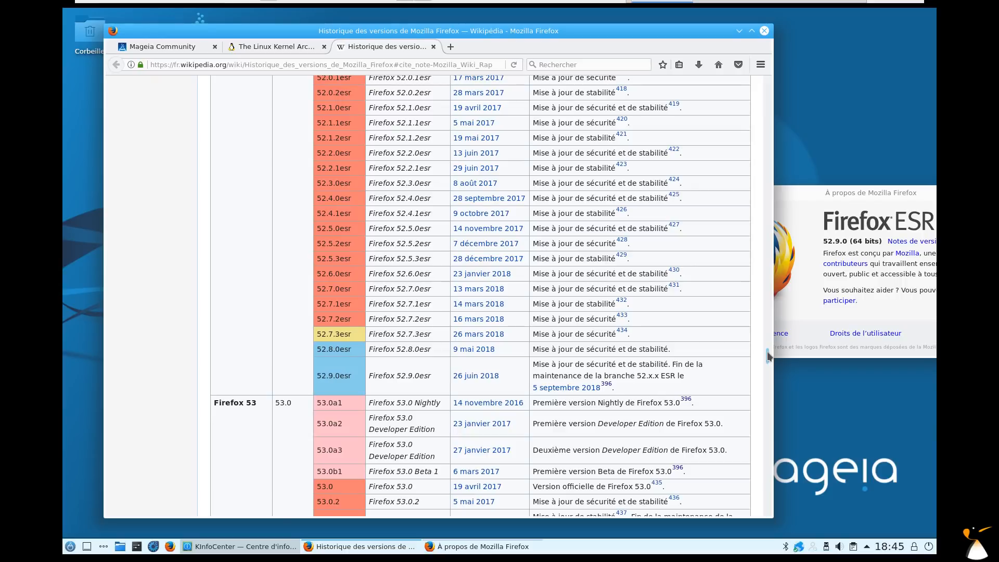
- Examine the release dates of the Firefox 60 ESR versions in the table of current and future branches
left_click_drag(768, 357, 772, 386)
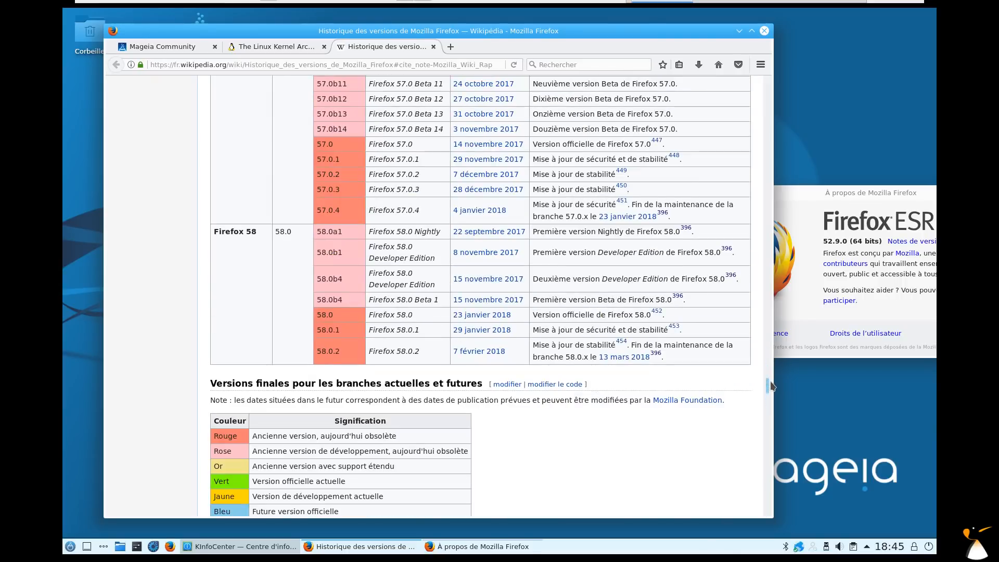
scroll(772, 386, "down", 20)
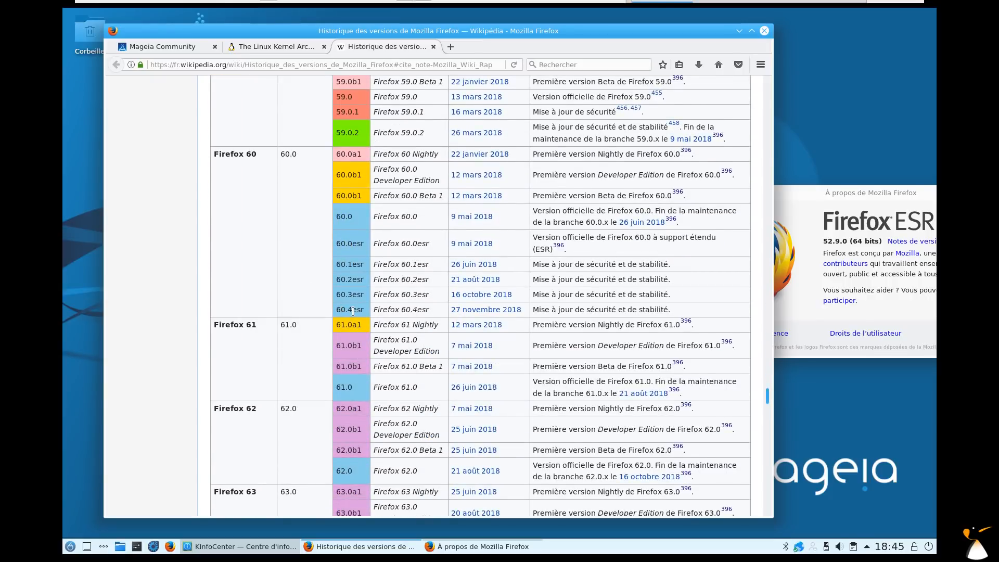
scroll(482, 239, "up", 5)
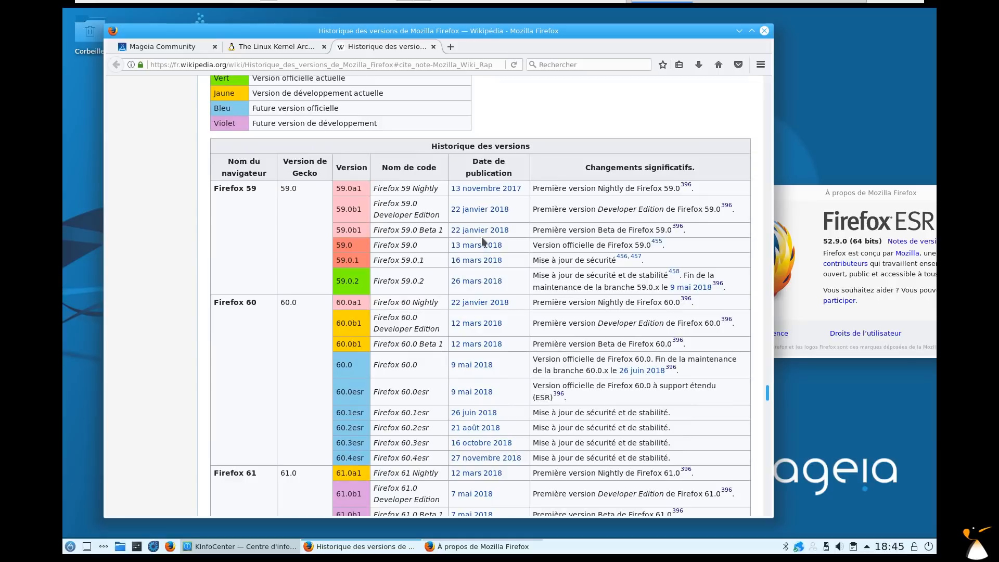
scroll(482, 236, "down", 5)
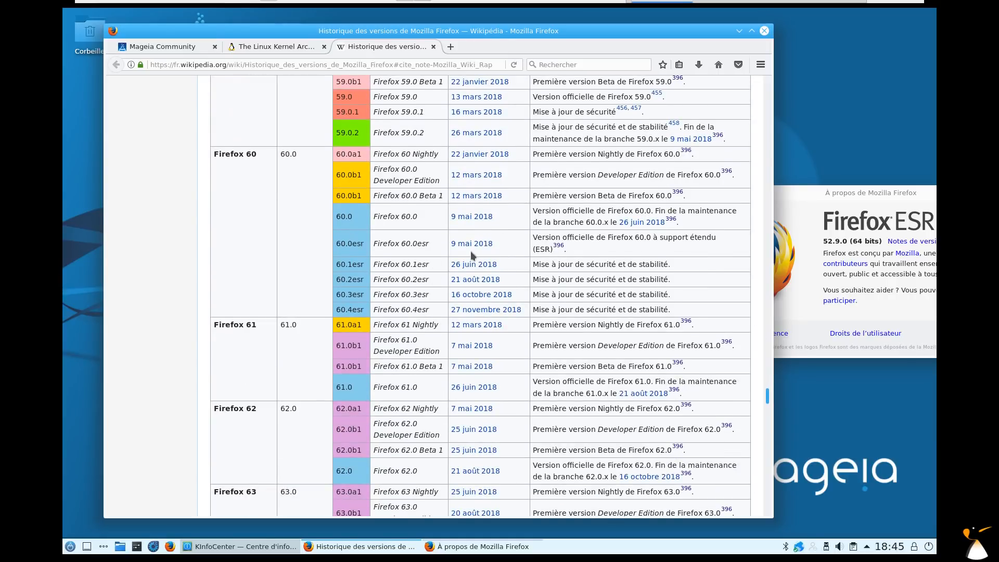
scroll(471, 251, "up", 2)
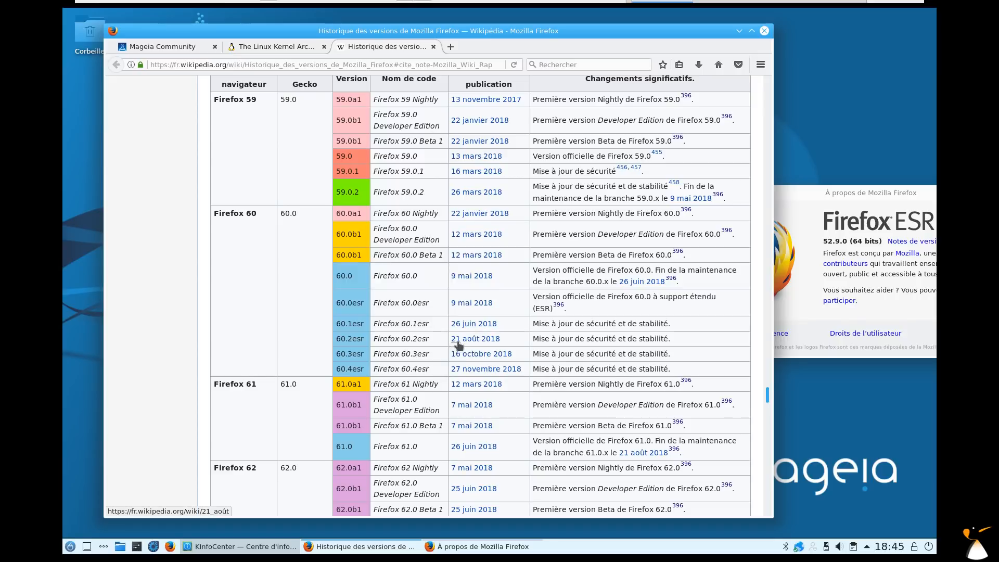
mouse_move(486, 344)
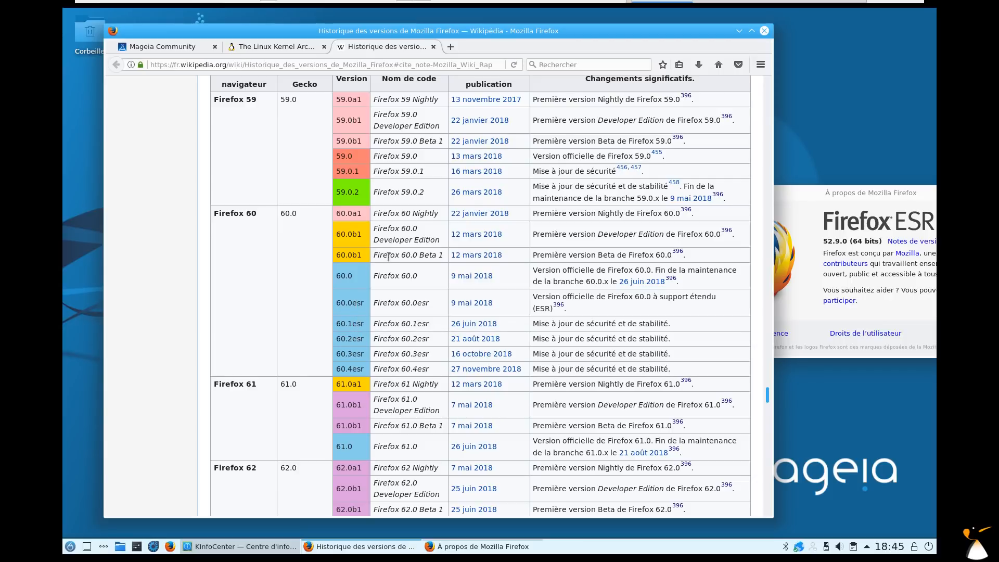
mouse_move(490, 305)
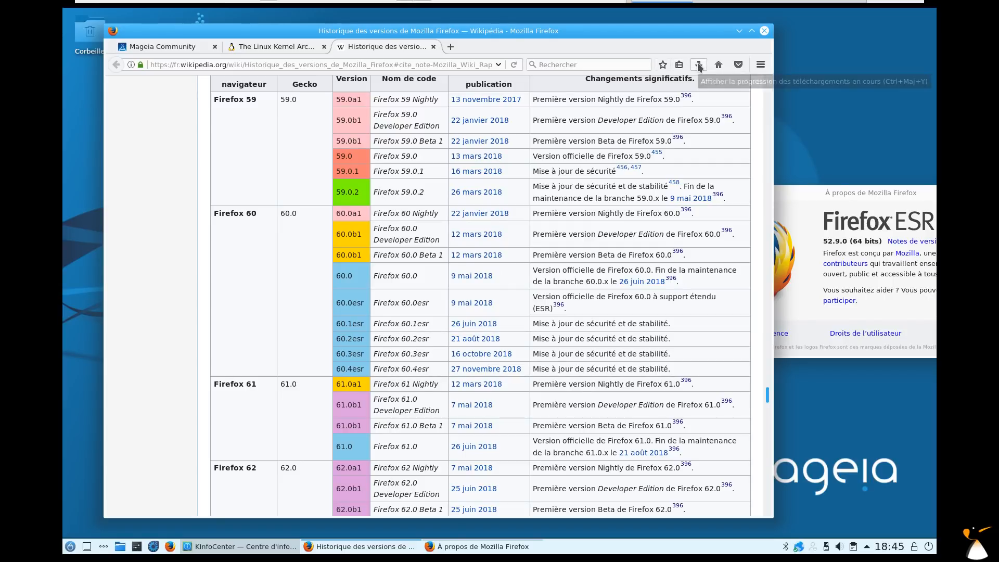
- Minimize the main Firefox window and launch LibreOffice Writer from the Bureautique applications
left_click(738, 31)
left_click(70, 547)
mouse_move(131, 423)
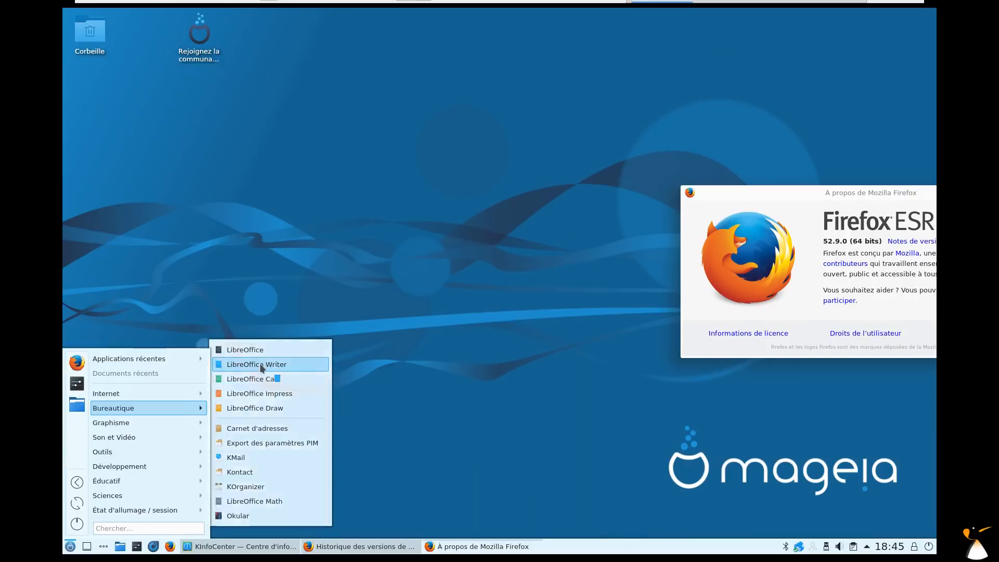
left_click(261, 365)
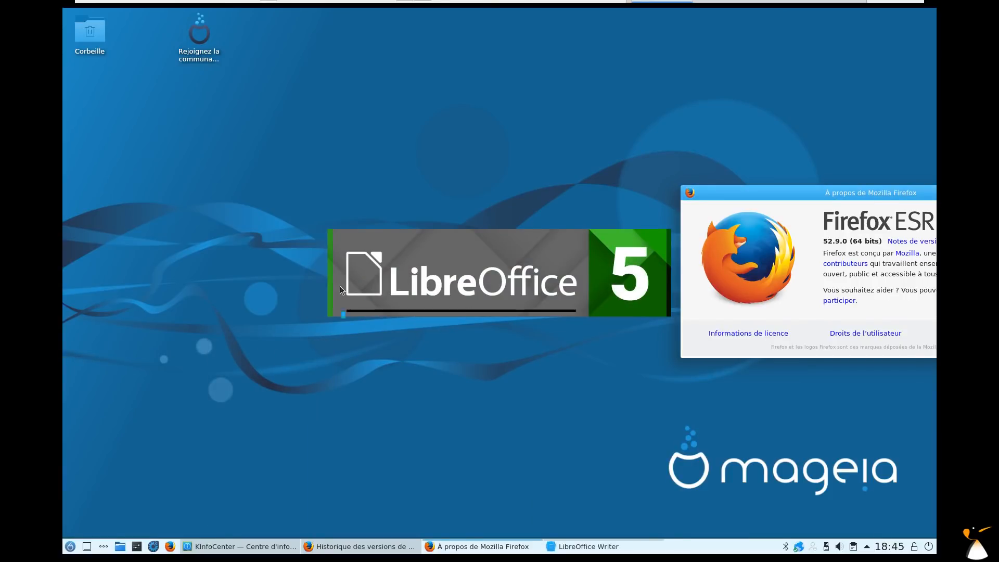
- Show the À propos de LibreOffice window to check the suite's version, and close it along with Writer
mouse_move(546, 5)
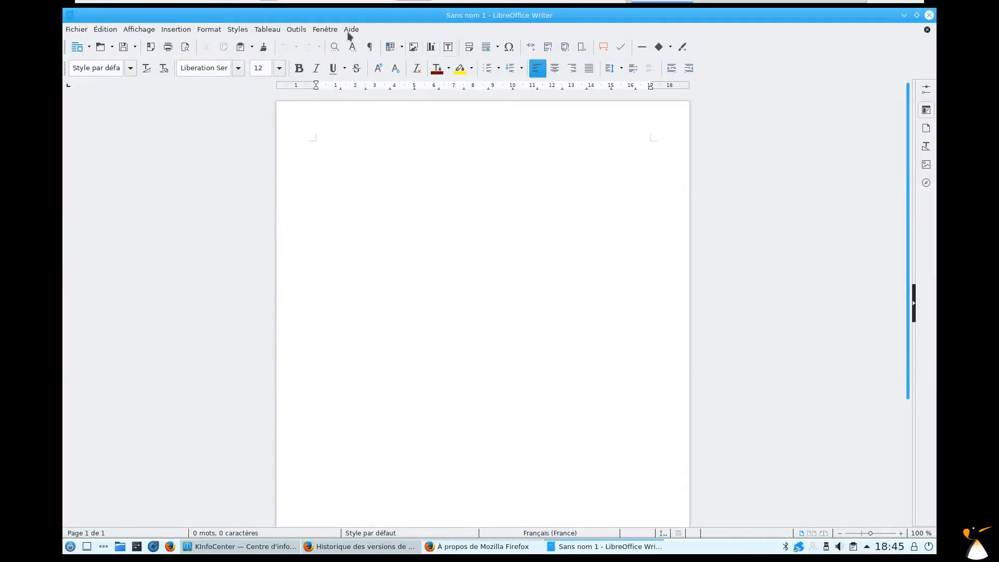
left_click(352, 29)
left_click(366, 141)
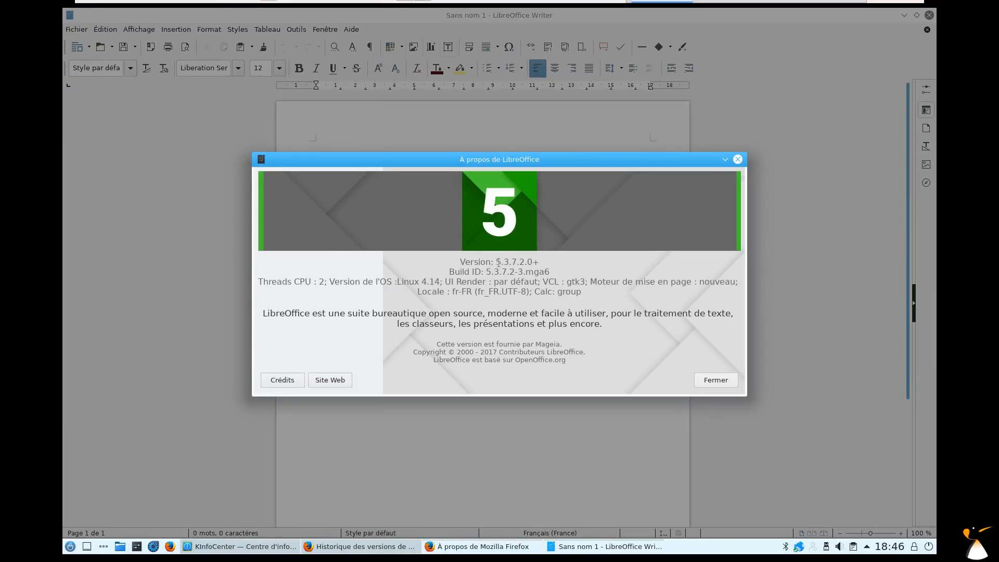
left_click_drag(498, 263, 525, 261)
left_click(711, 381)
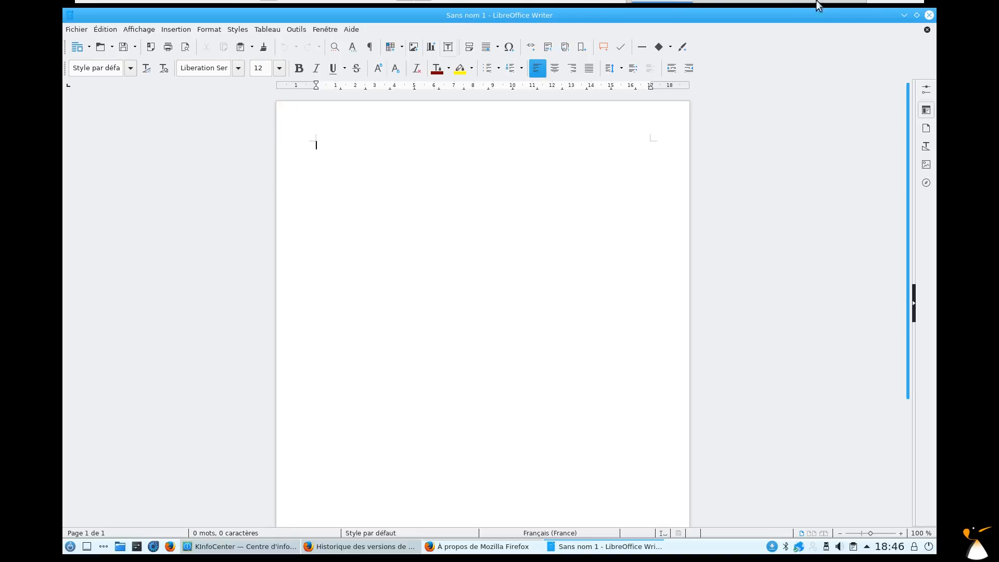
left_click(929, 15)
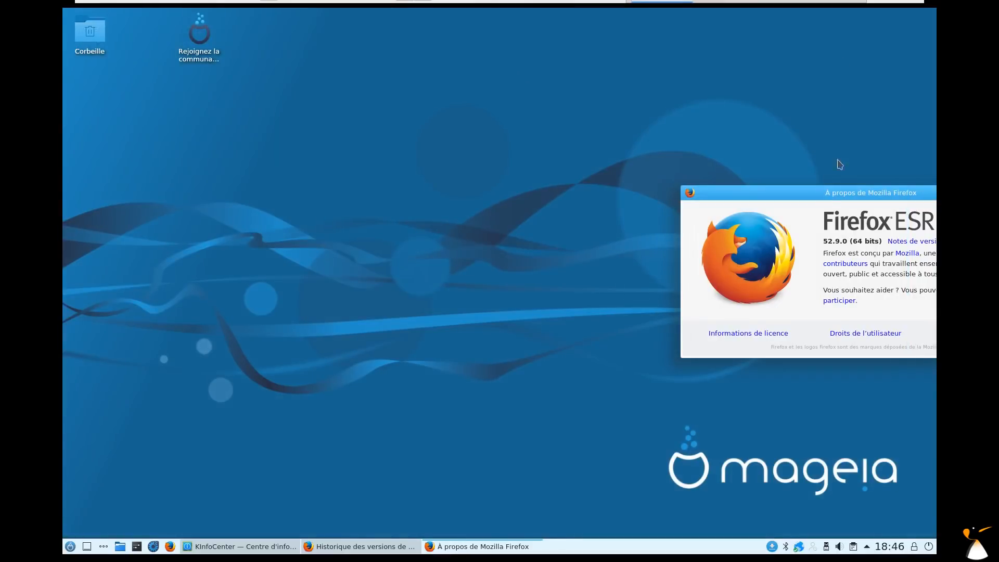
- Move the À propos de Mozilla Firefox window fully into view in the desktop's upper right corner and restore the main Firefox window
left_click_drag(824, 194, 699, 16)
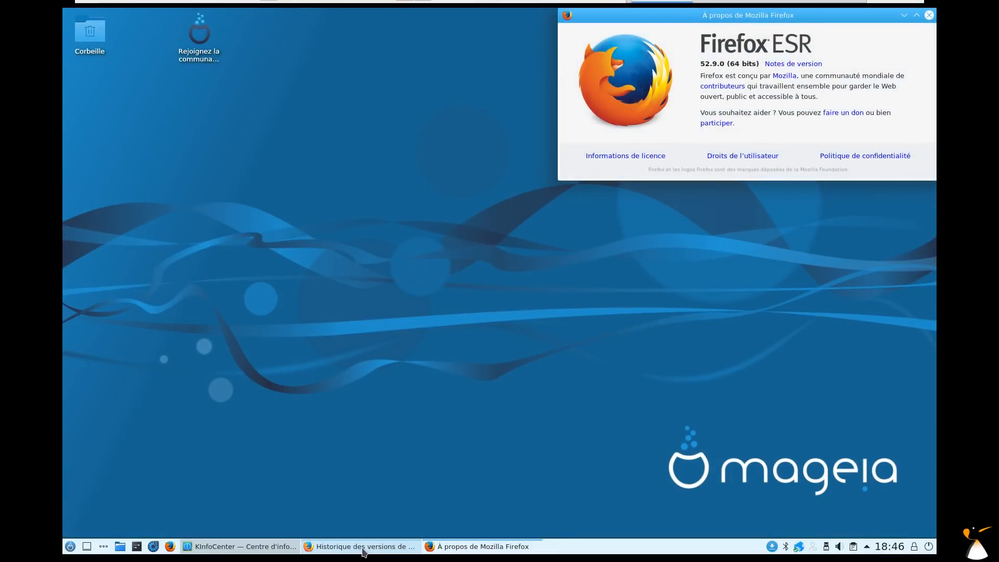
mouse_move(356, 538)
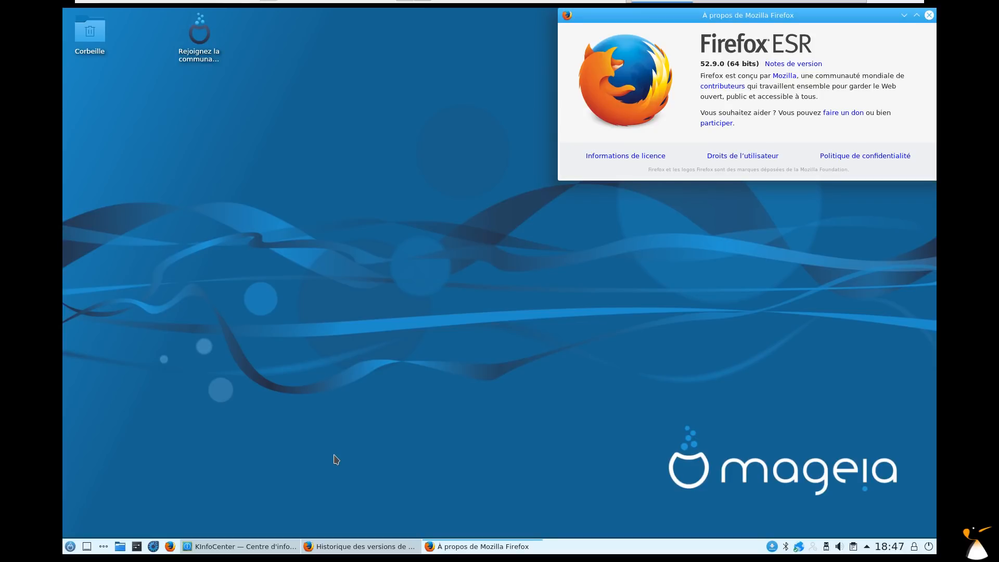
left_click(360, 546)
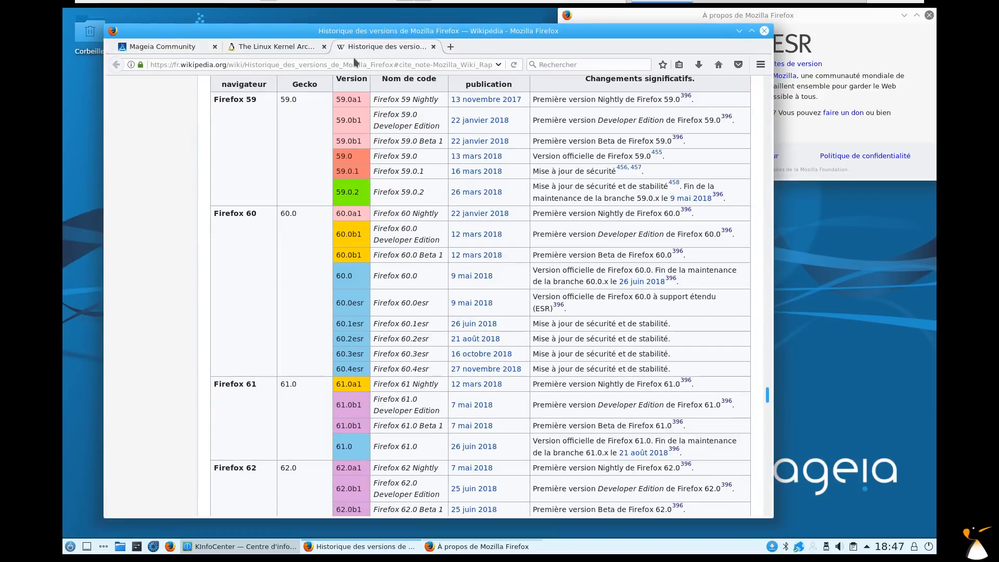
- Open Mageia App Db in a new tab, search it for firefox and show the firefox package page
left_click(450, 46)
left_click(519, 224)
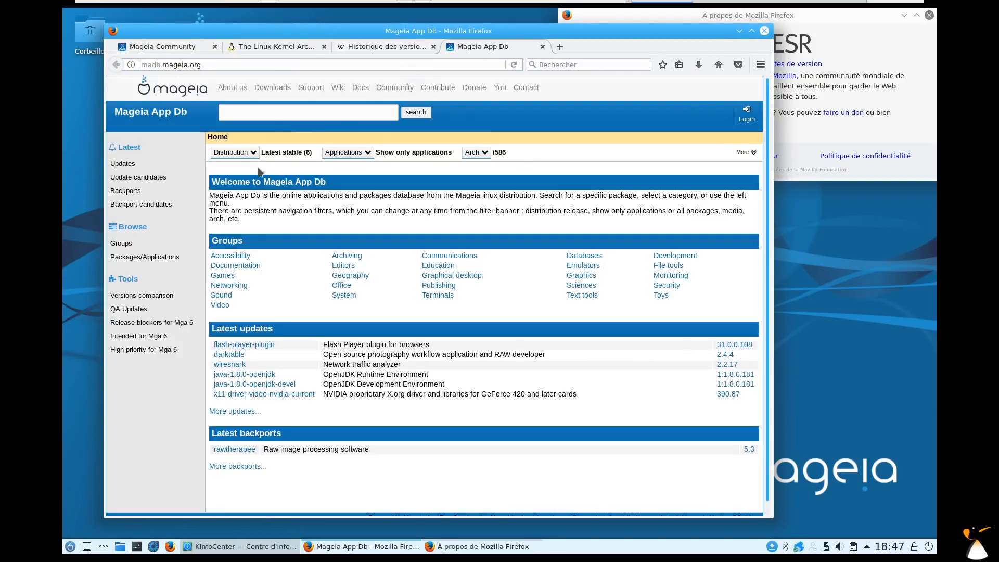
left_click(271, 112)
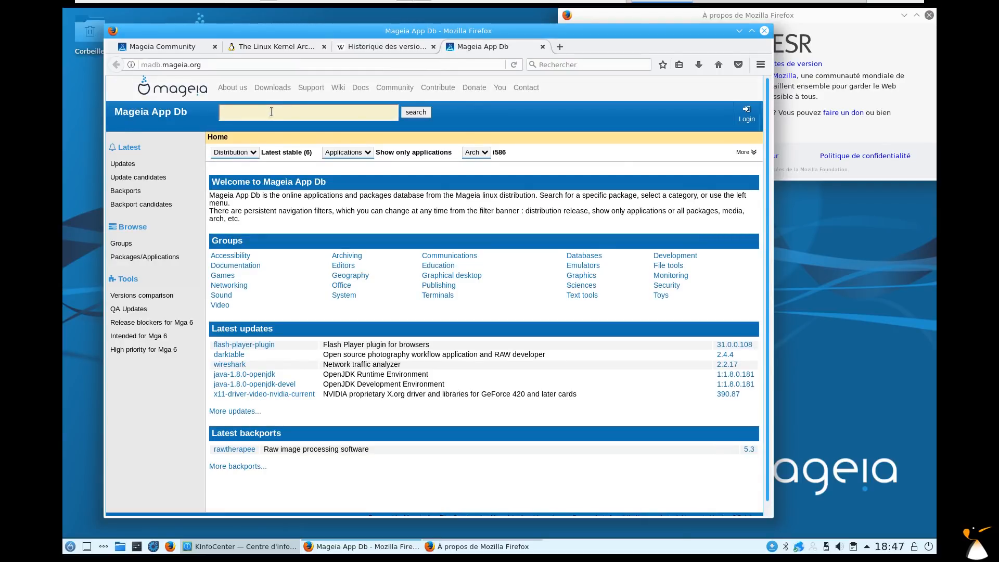
type("firefox")
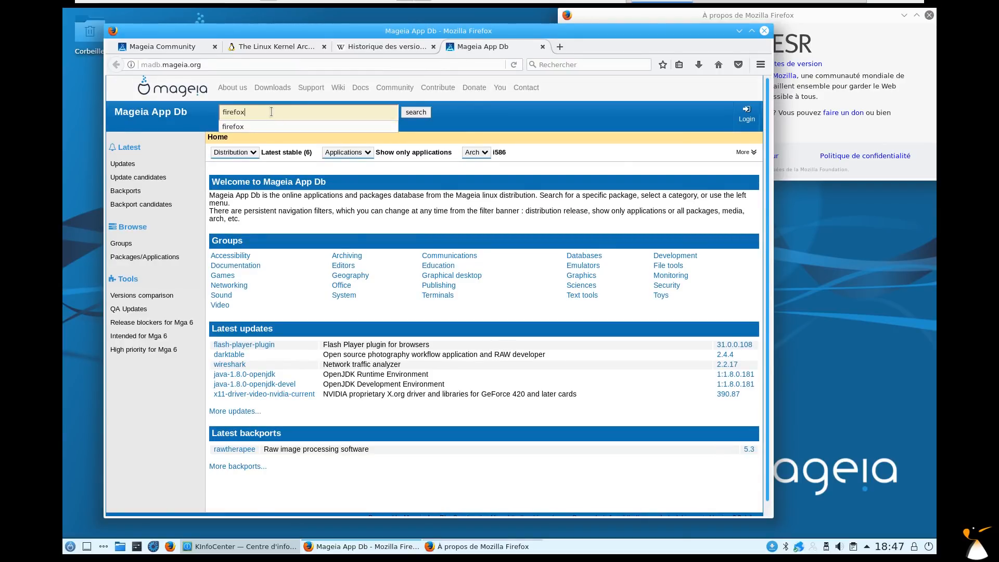
key("Return")
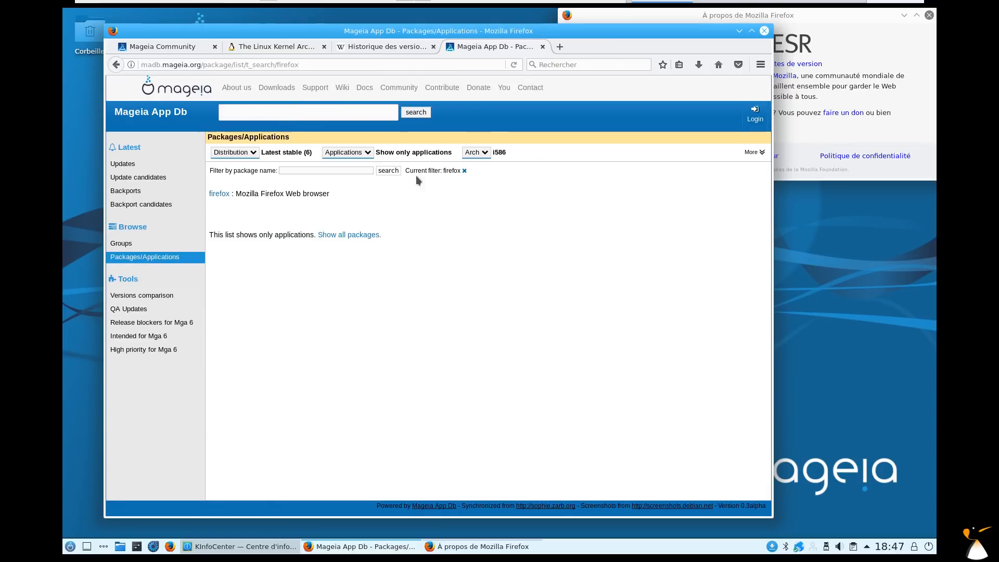
left_click(225, 195)
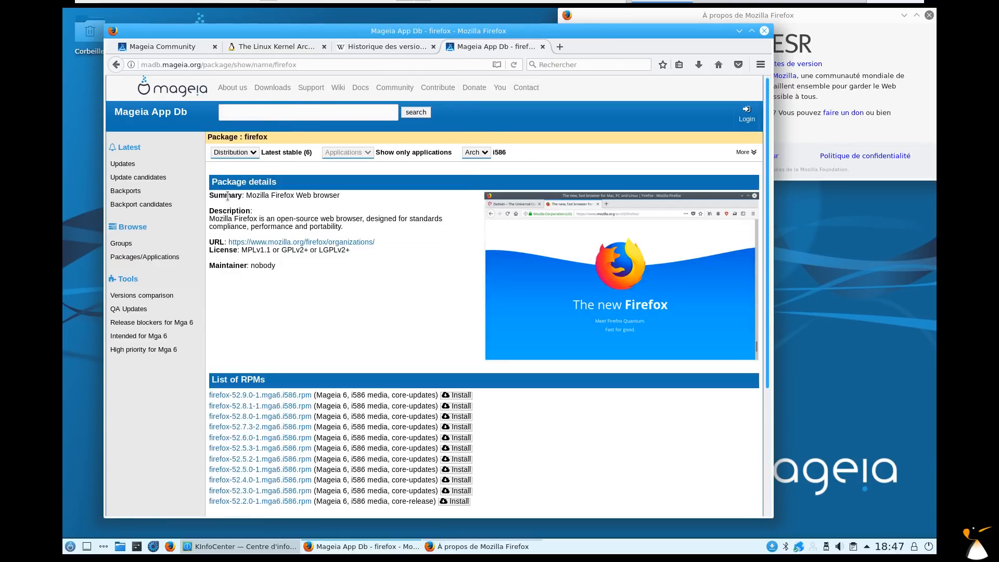
- Filter the firefox package page by the x86_64 architecture and review its list of RPMs
scroll(281, 323, "down", 5)
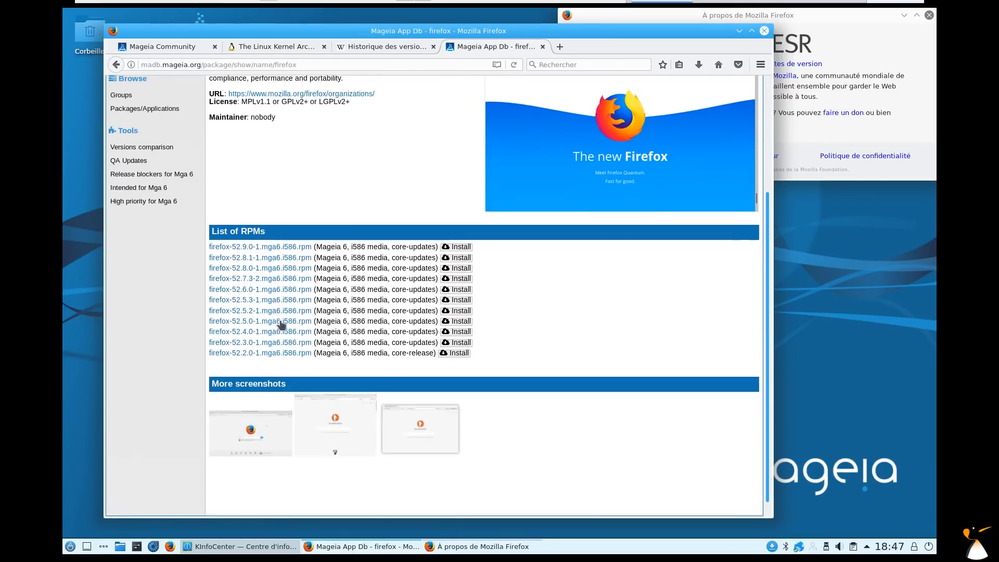
scroll(291, 304, "up", 5)
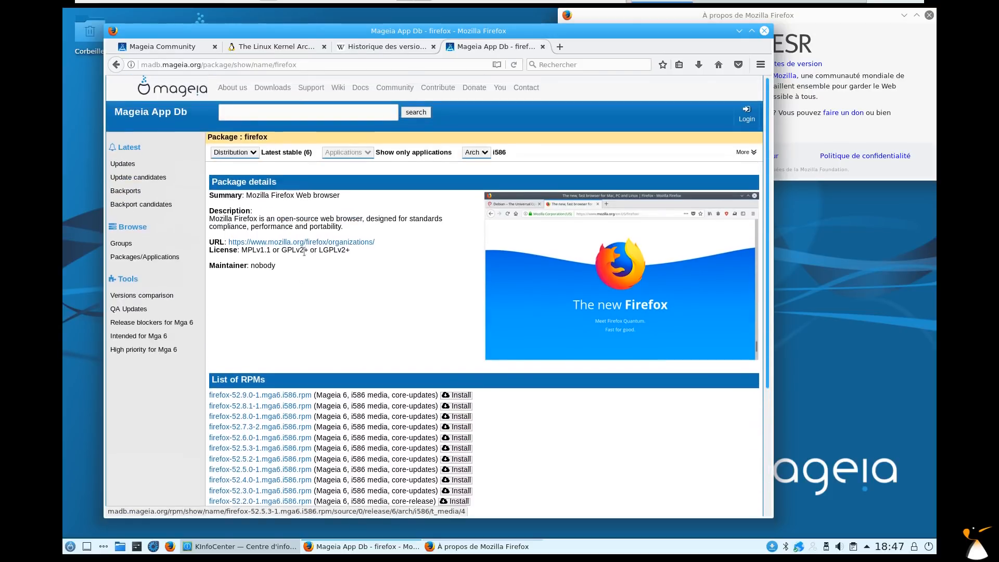
left_click(482, 154)
left_click(483, 155)
left_click(482, 154)
left_click(476, 195)
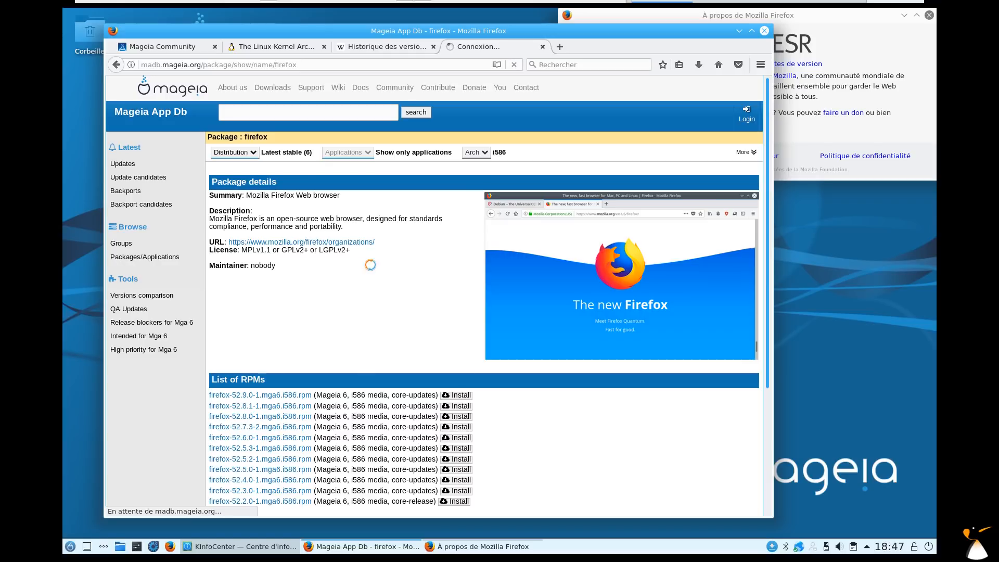
scroll(327, 231, "down", 5)
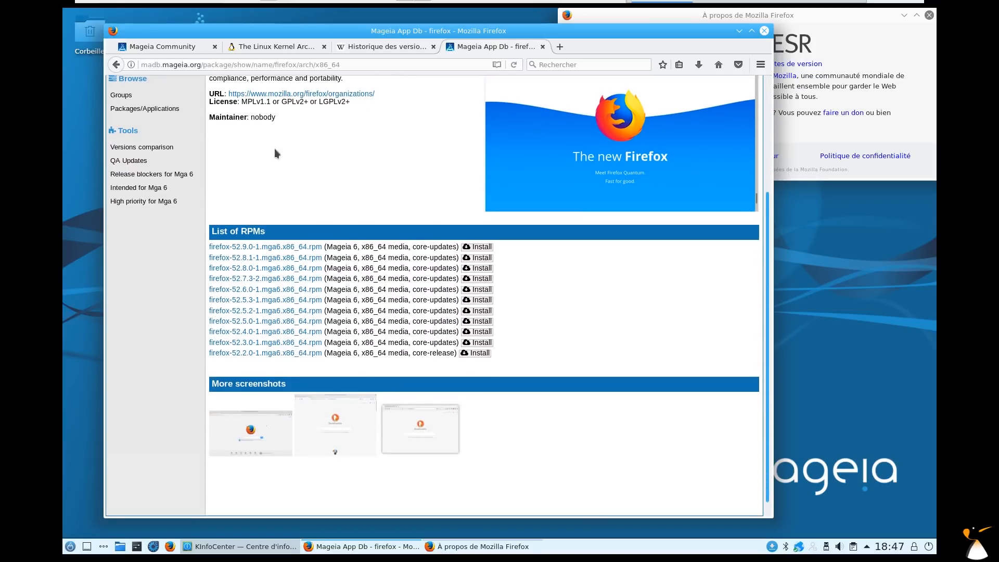
- Switch the package page's distribution filter to Mageia cauldron to check the Firefox version there
scroll(375, 231, "up", 5)
left_click(236, 152)
left_click(239, 166)
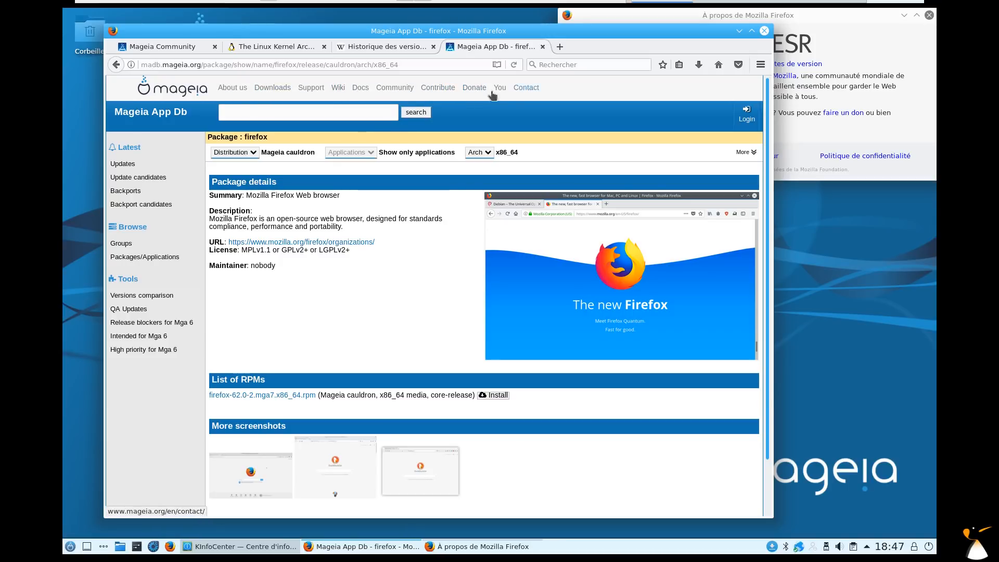
- Search the web for "bugs mageia" in a new tab and open the Mageia Bugzilla main page
left_click(560, 48)
type("bugs magei")
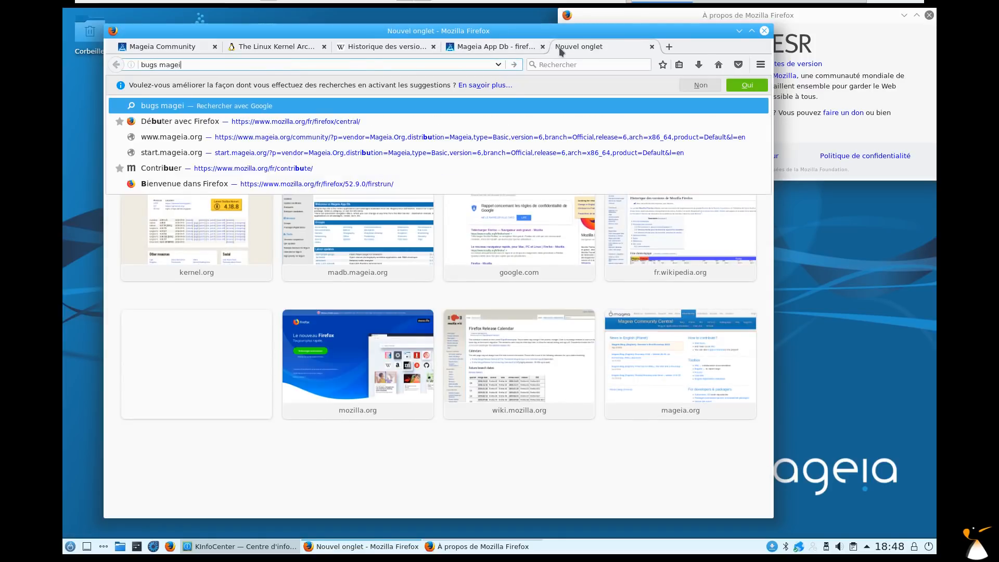
type("a")
key("Return")
left_click(229, 260)
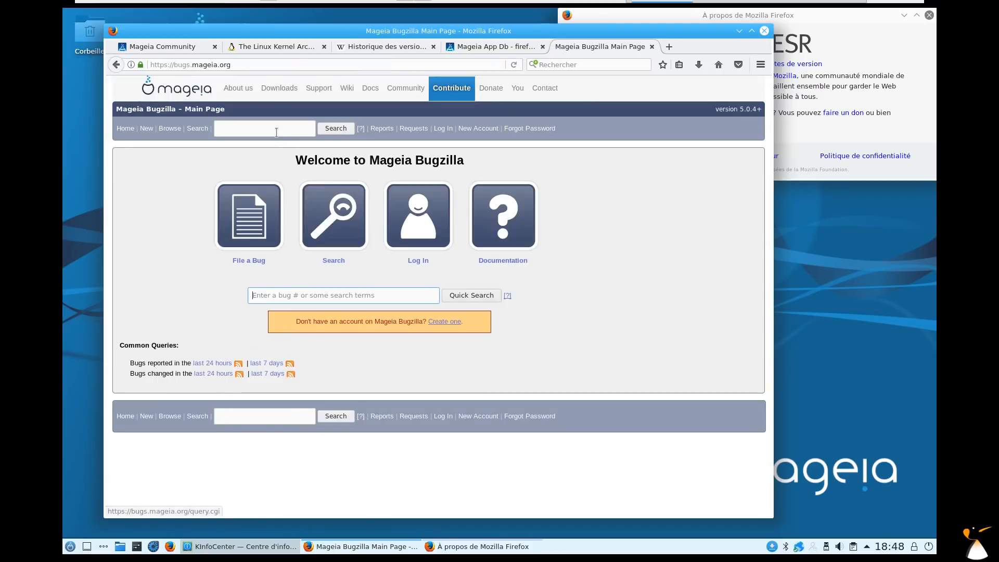
- Search Mageia Bugzilla for firefox and close the Mageia App Db tab
left_click(277, 132)
type("firefox")
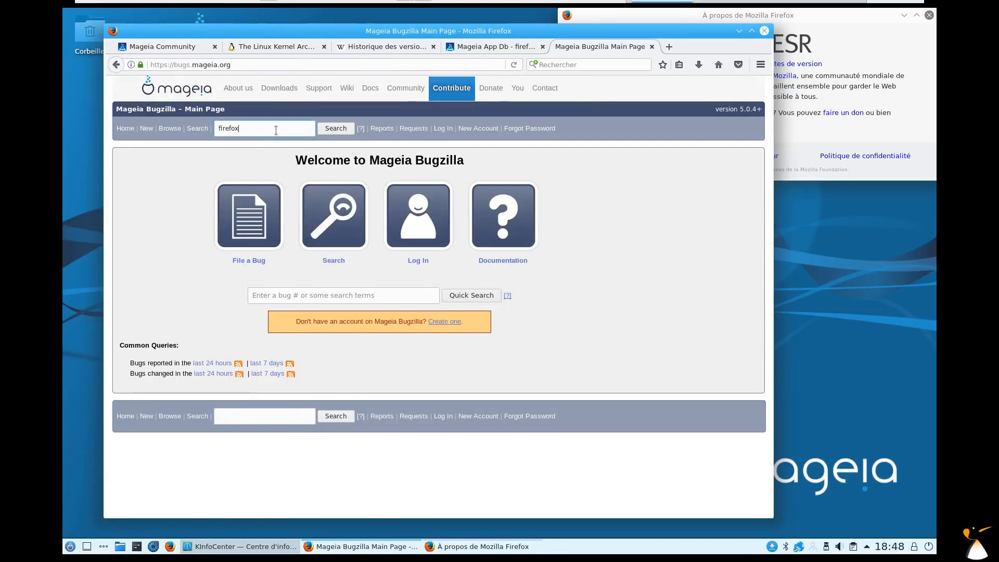
key("Return")
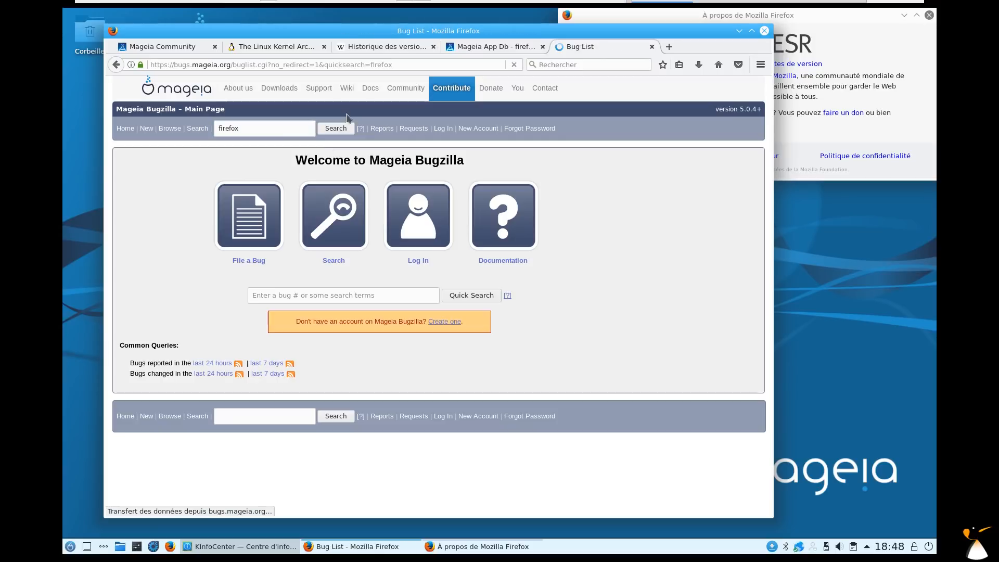
left_click(543, 47)
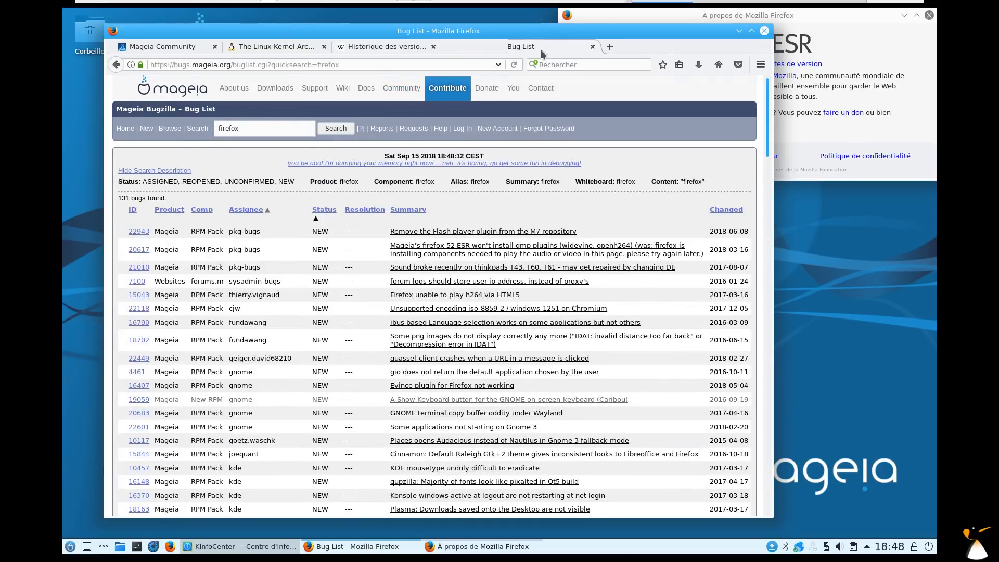
- Sort the bug list by most recent change and open bugs 23511 and 22904 in new tabs
left_click(736, 208)
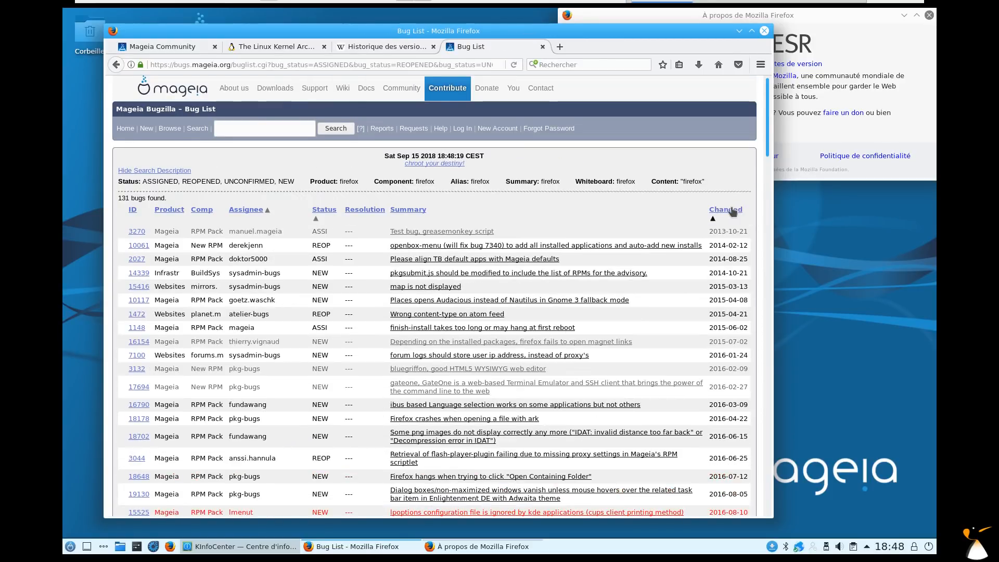
left_click(733, 210)
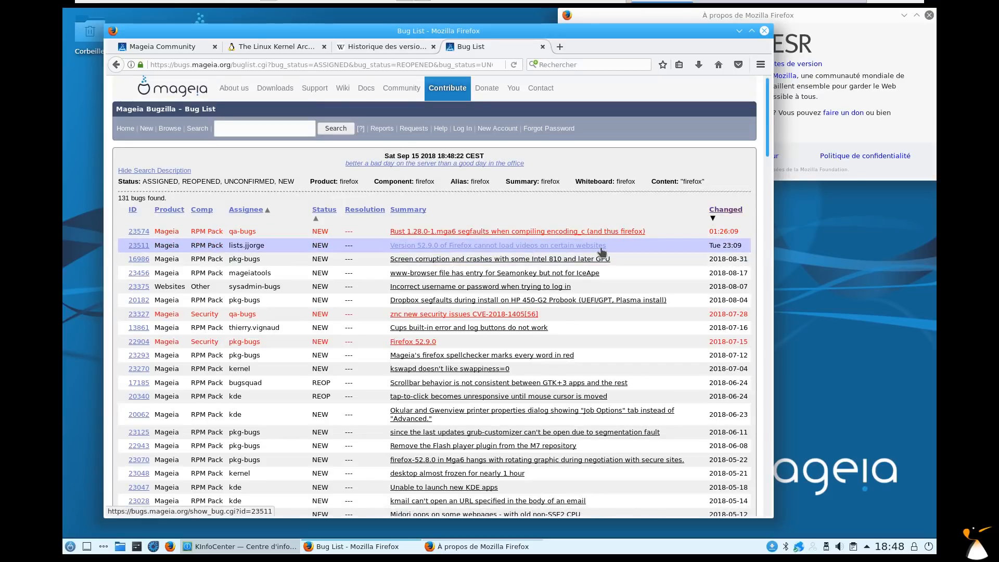
middle_click(139, 246)
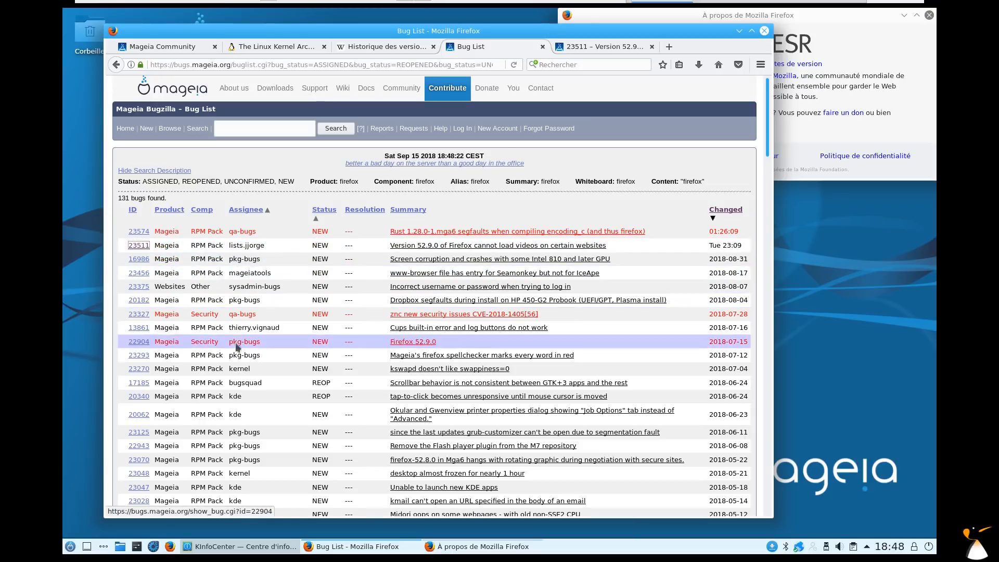
middle_click(138, 342)
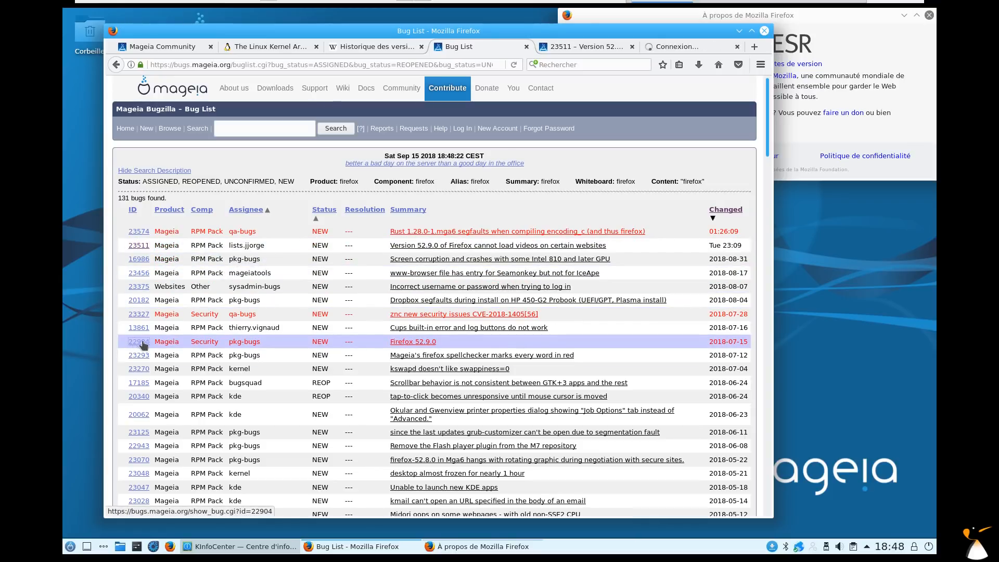
- Look through the older entries of the sorted bug list for other Firefox problems
scroll(605, 336, "down", 2)
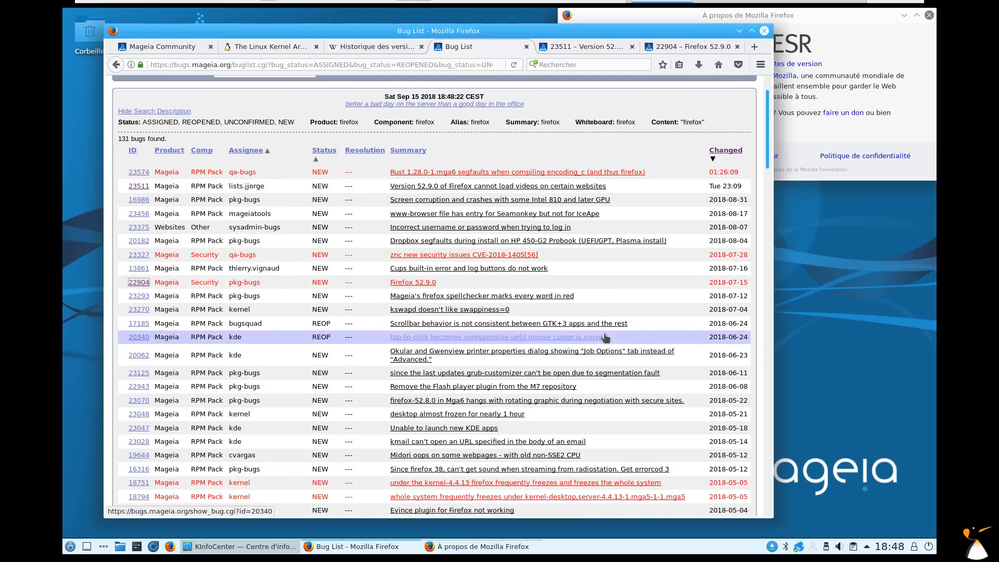
scroll(605, 338, "down", 1)
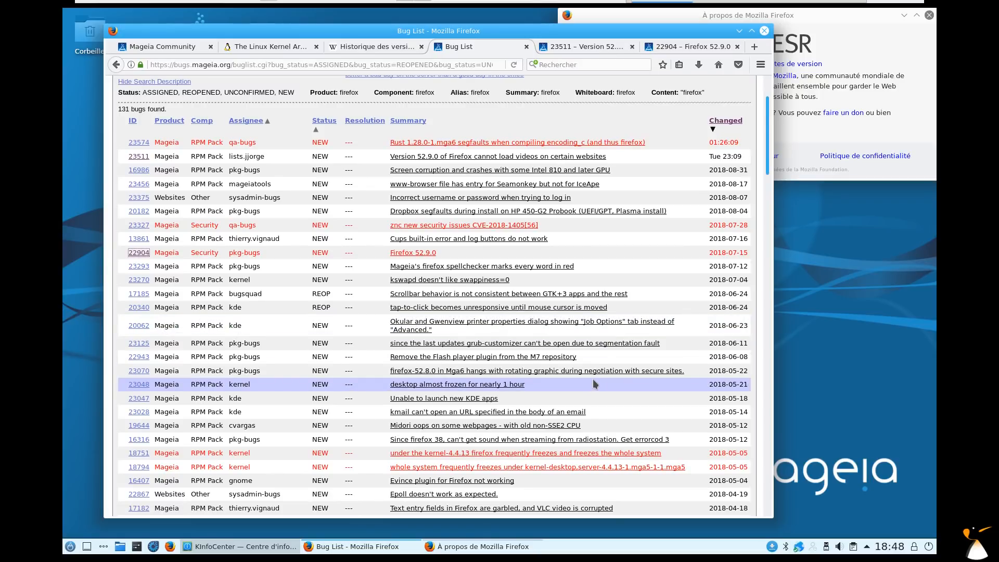
scroll(594, 383, "down", 5)
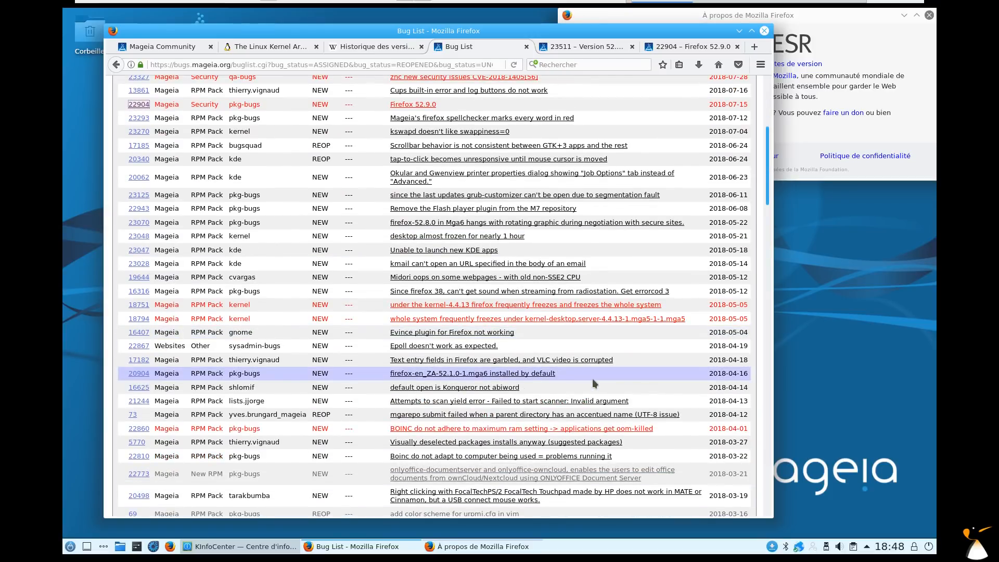
scroll(595, 384, "down", 2)
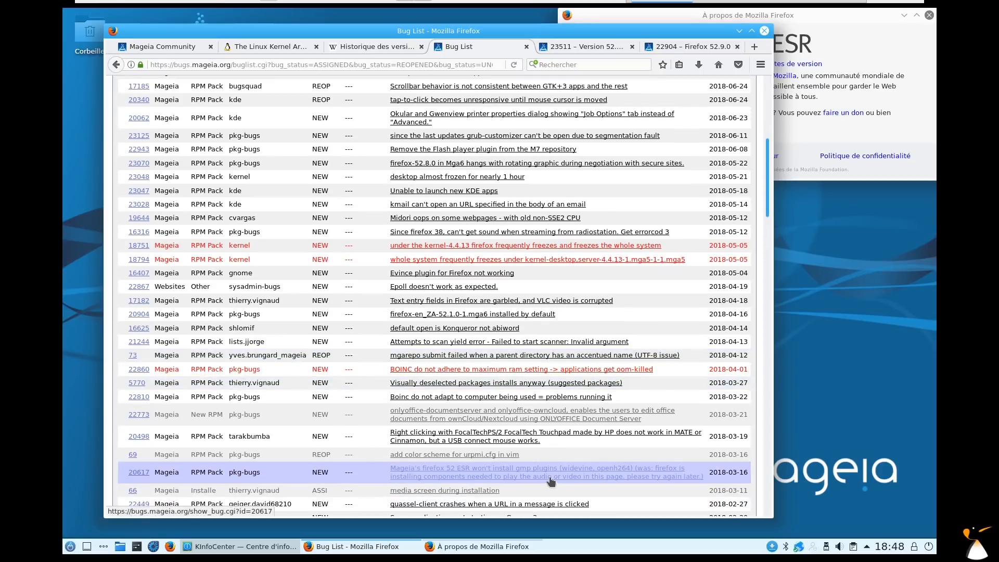
scroll(612, 424, "down", 2)
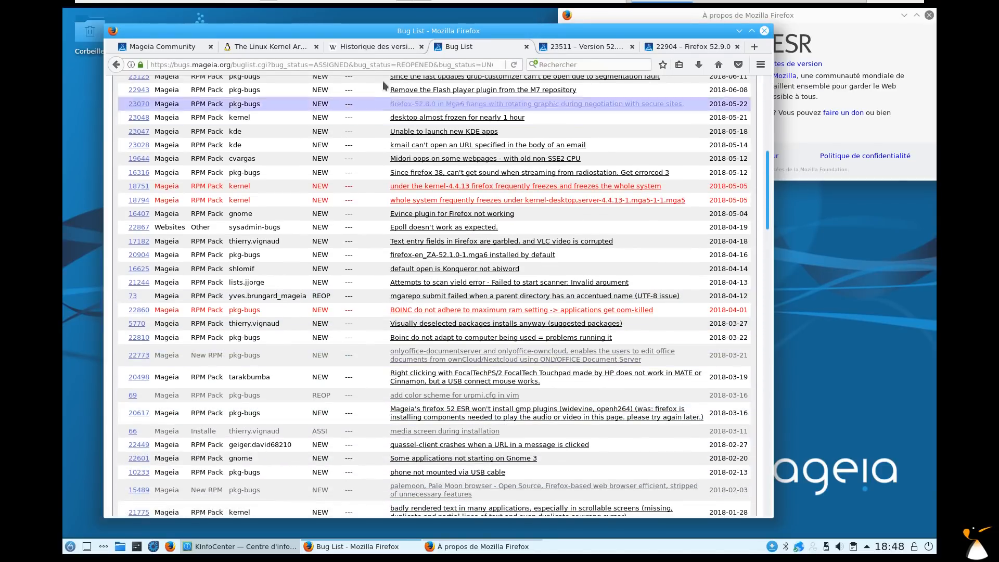
- Read the details, description and first comments of bug 23511 about Firefox 52.9.0 not loading videos
left_click(568, 47)
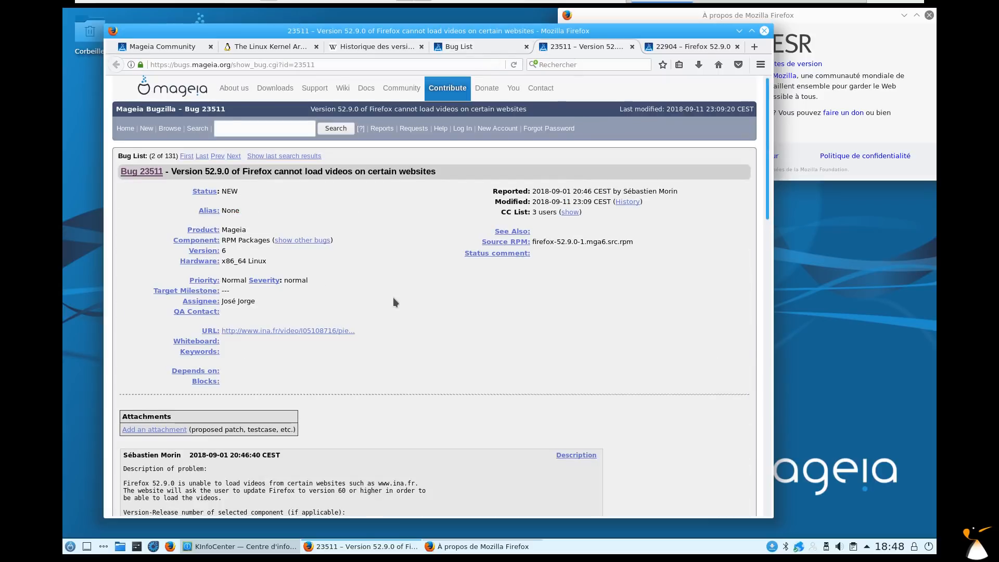
scroll(417, 330, "down", 8)
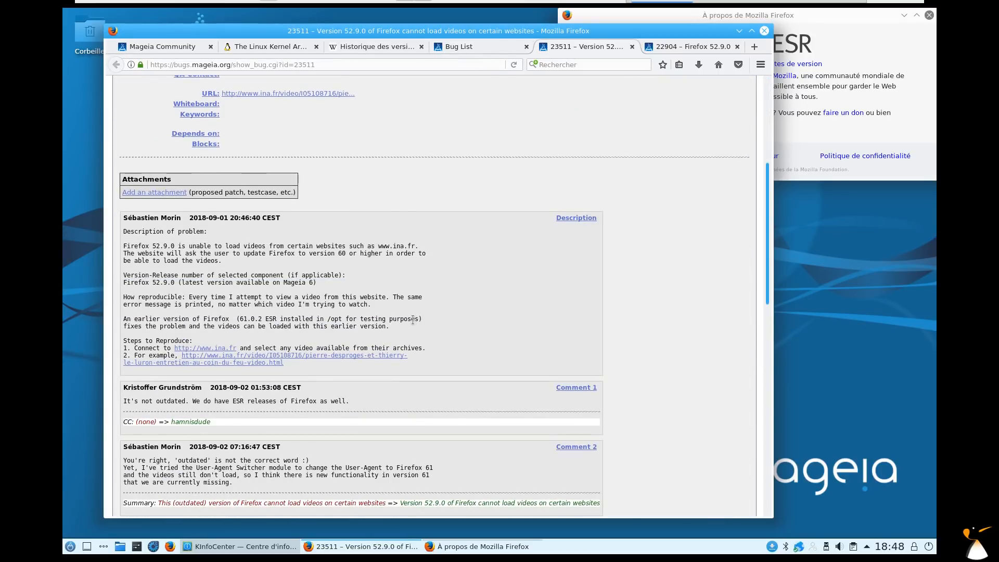
scroll(132, 411, "down", 2)
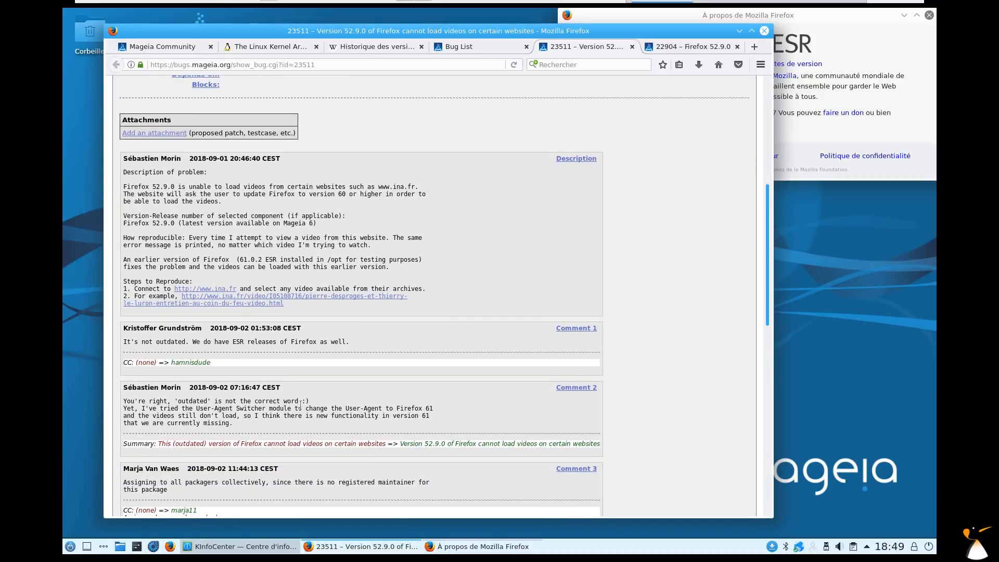
scroll(300, 405, "down", 6)
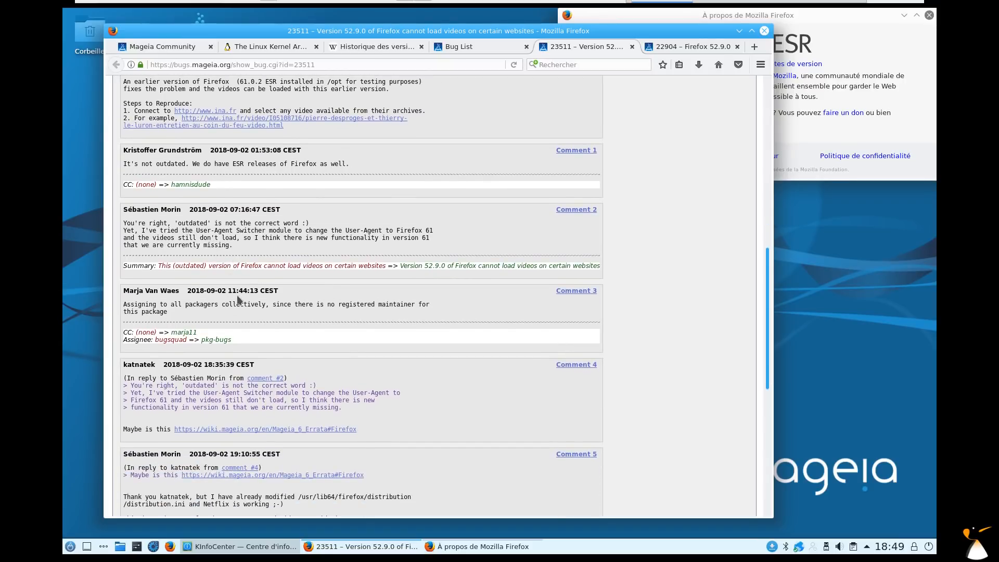
scroll(207, 305, "down", 1)
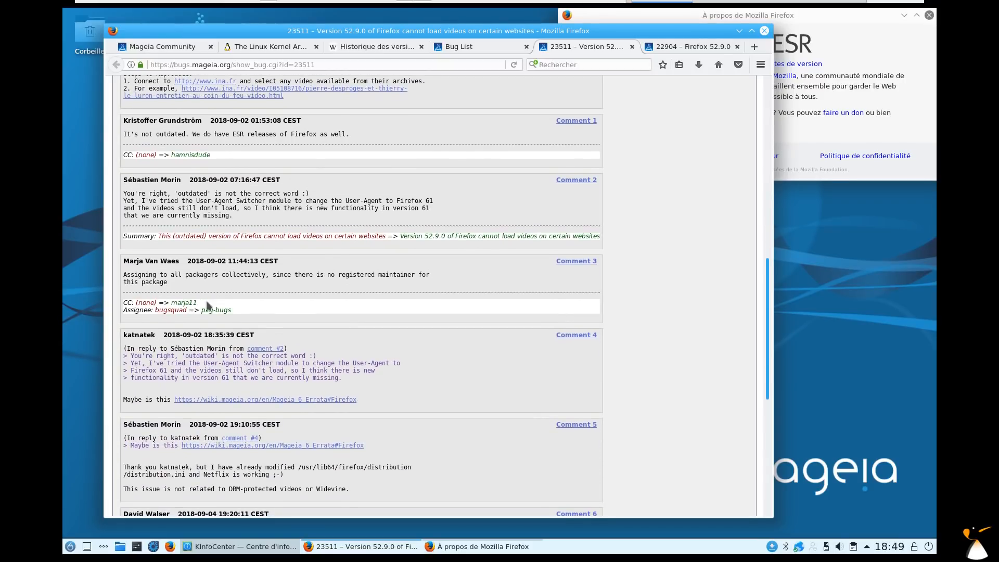
scroll(209, 338, "down", 1)
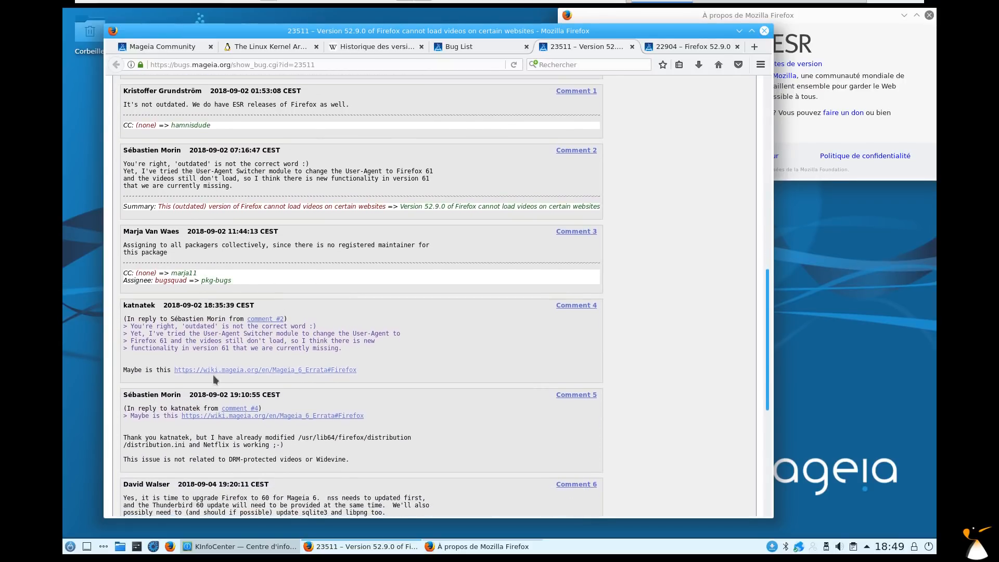
- Open the Mageia 6 Errata link from comment 4 in a new tab, finish the bug comments and read the errata's Firefox section
middle_click(211, 371)
scroll(276, 348, "down", 2)
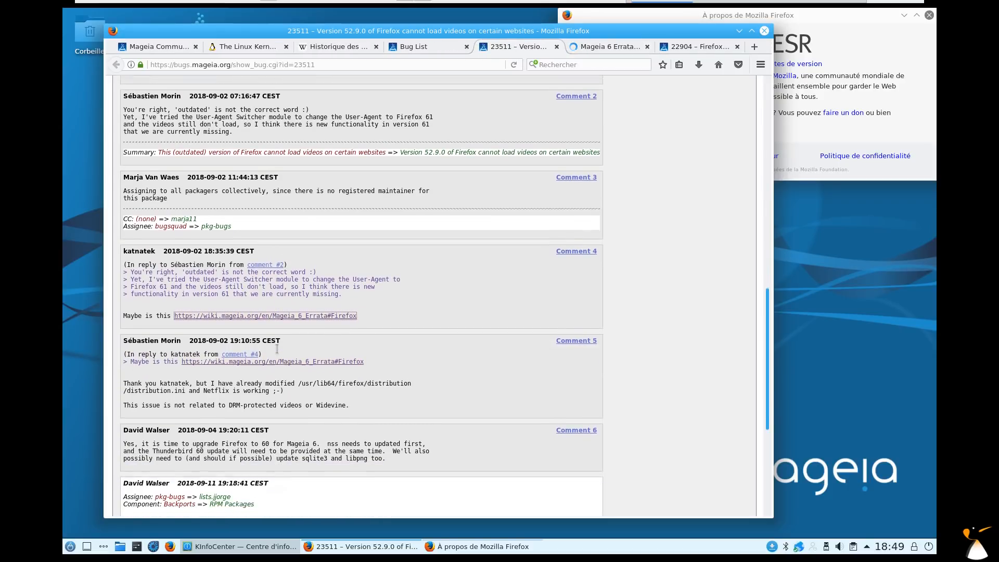
scroll(277, 348, "down", 2)
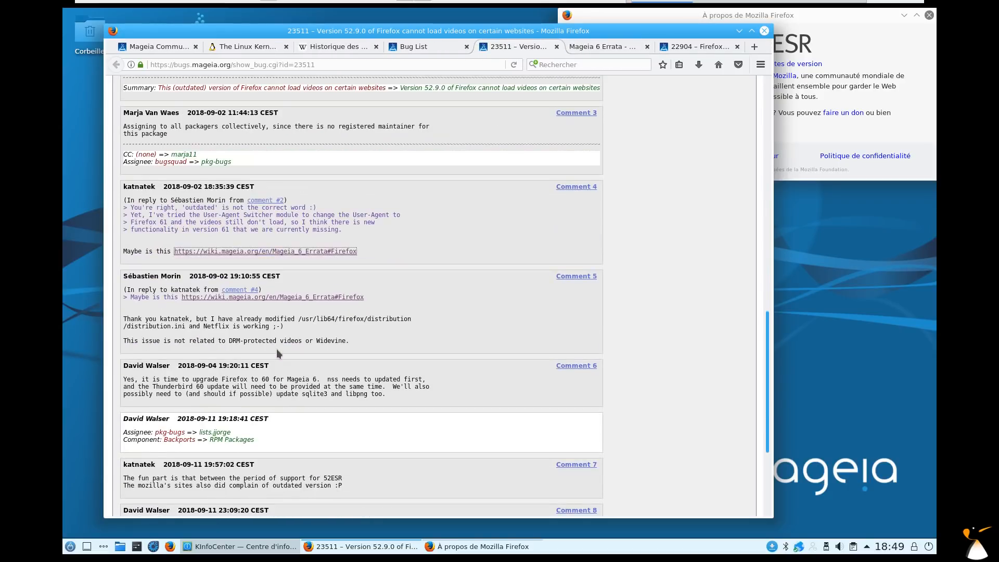
scroll(277, 348, "down", 2)
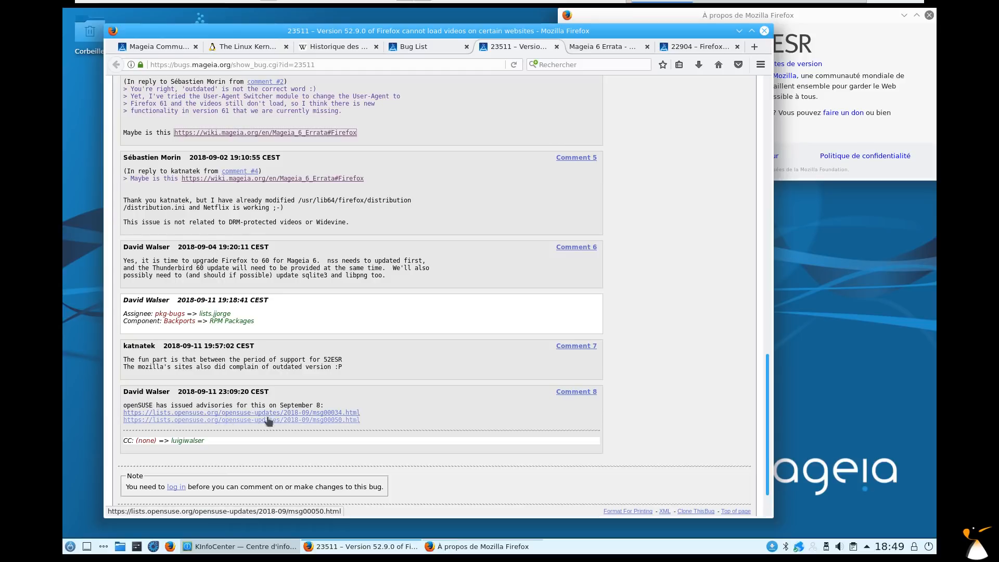
left_click(607, 51)
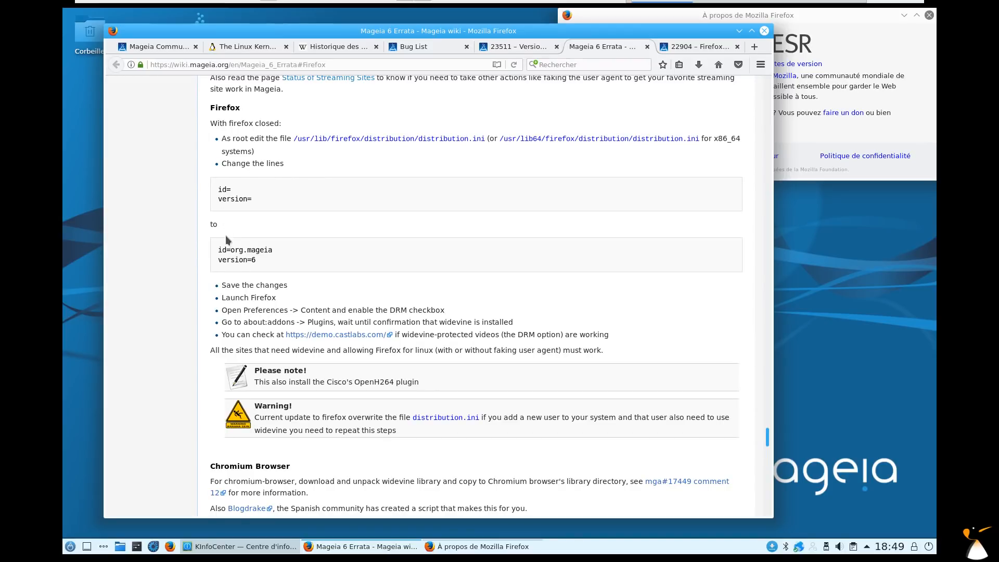
scroll(264, 281, "down", 2)
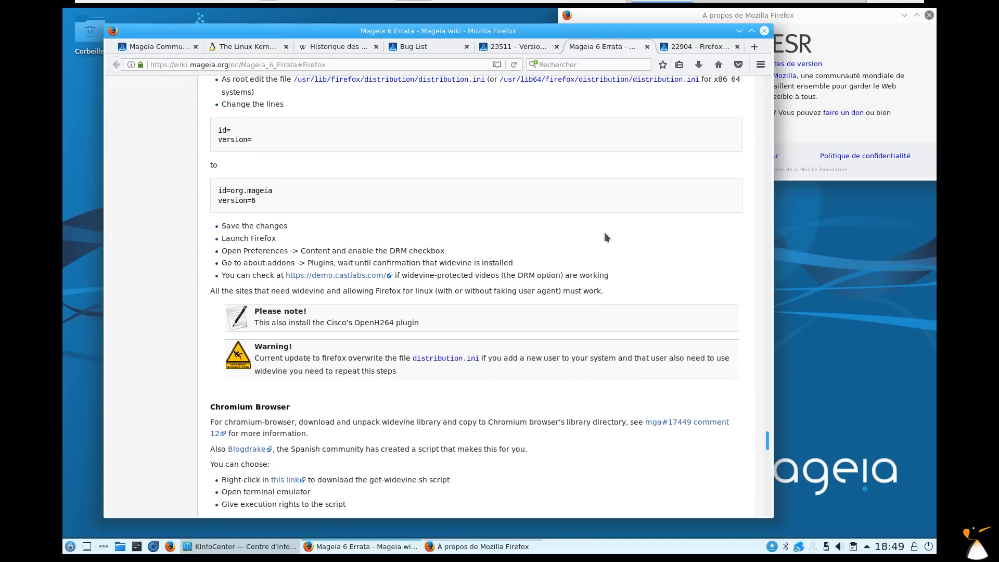
- Examine the details and description of bug 22904, in particular the list of nspr updates built
left_click(694, 49)
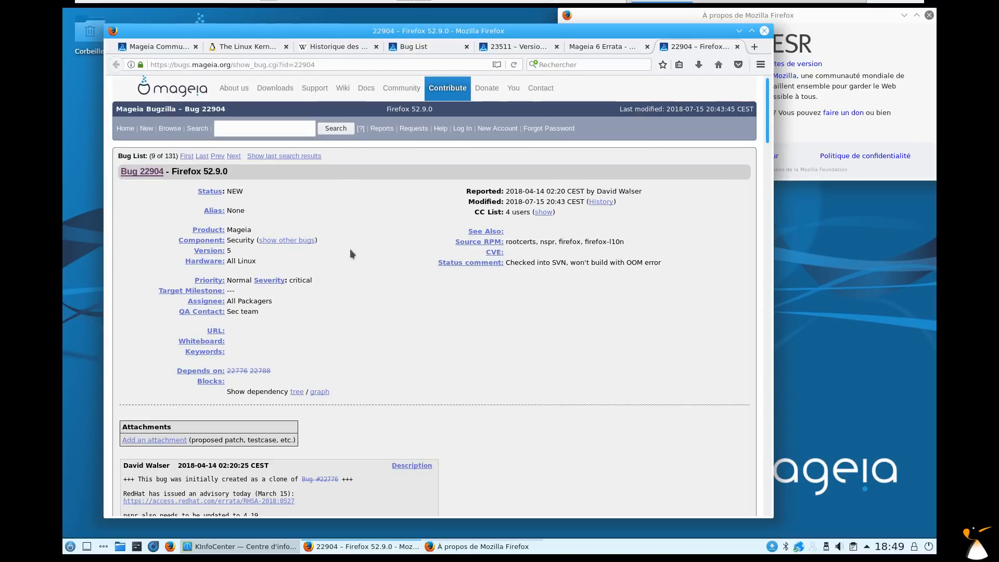
scroll(351, 245, "down", 8)
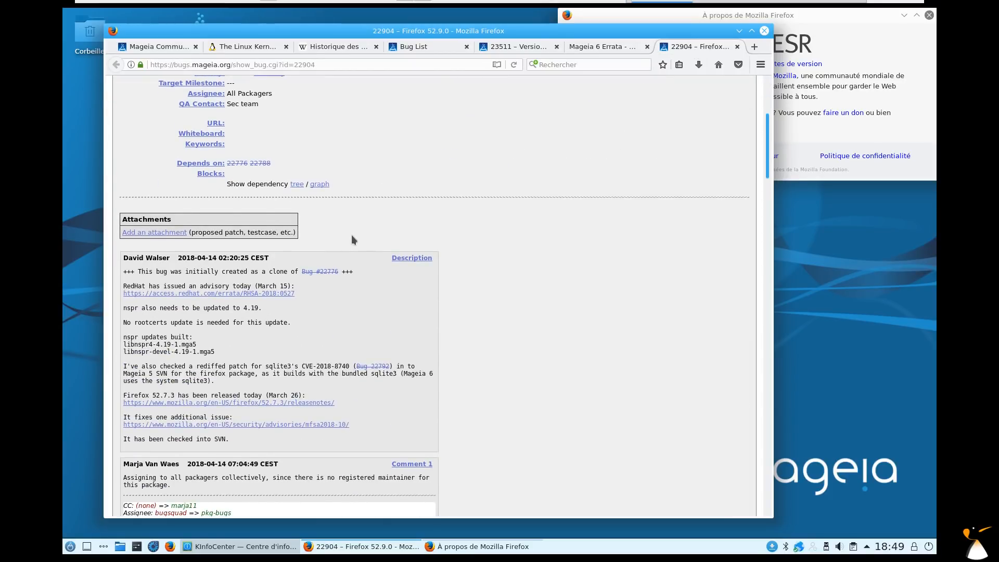
left_click_drag(121, 311, 239, 313)
left_click(287, 310)
scroll(308, 301, "down", 6)
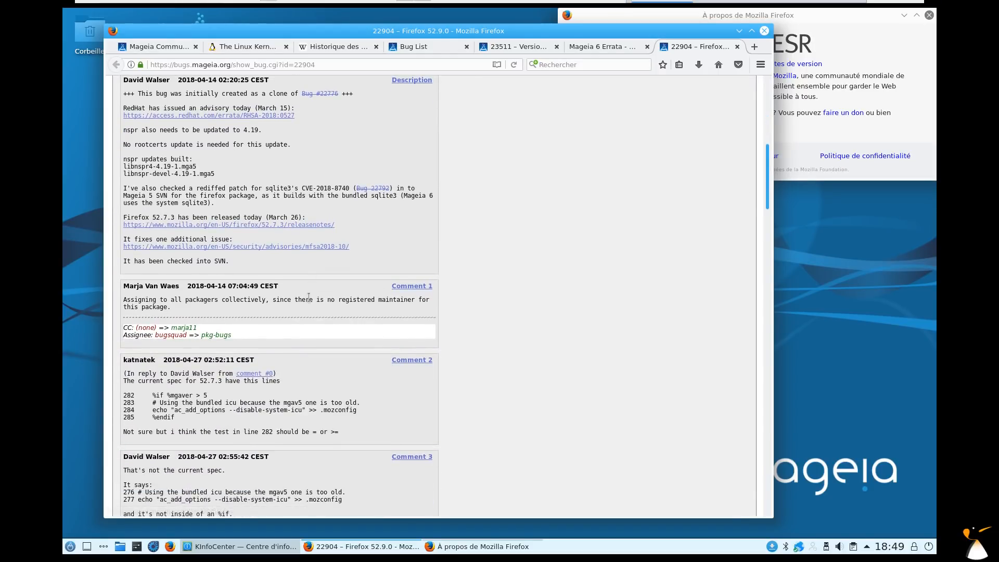
scroll(309, 296, "up", 2)
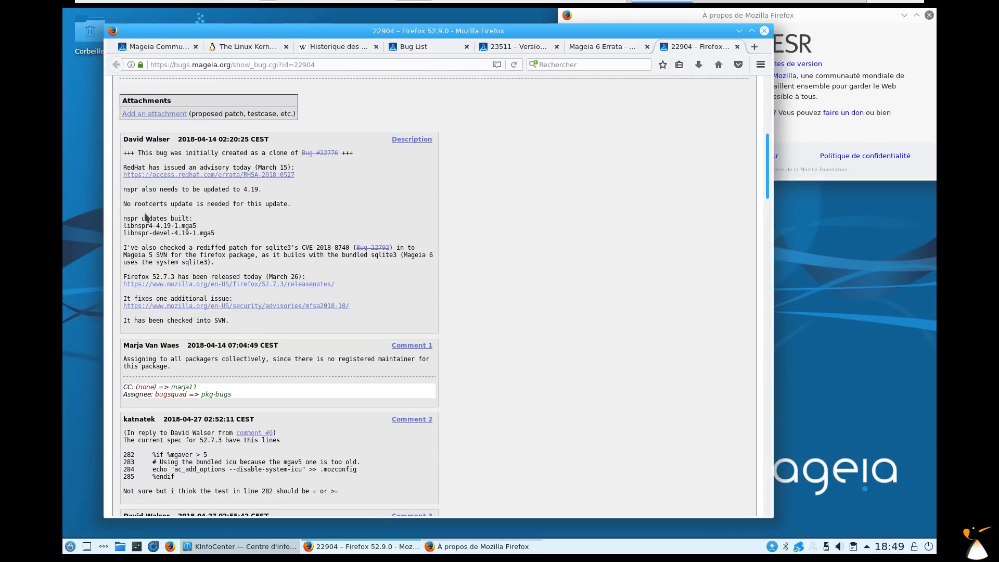
mouse_move(123, 226)
left_mouse_down()
mouse_move(151, 227)
mouse_move(139, 226)
left_mouse_up()
- Read through the remaining comments of bug 22904 down to comment 18
scroll(588, 231, "down", 12)
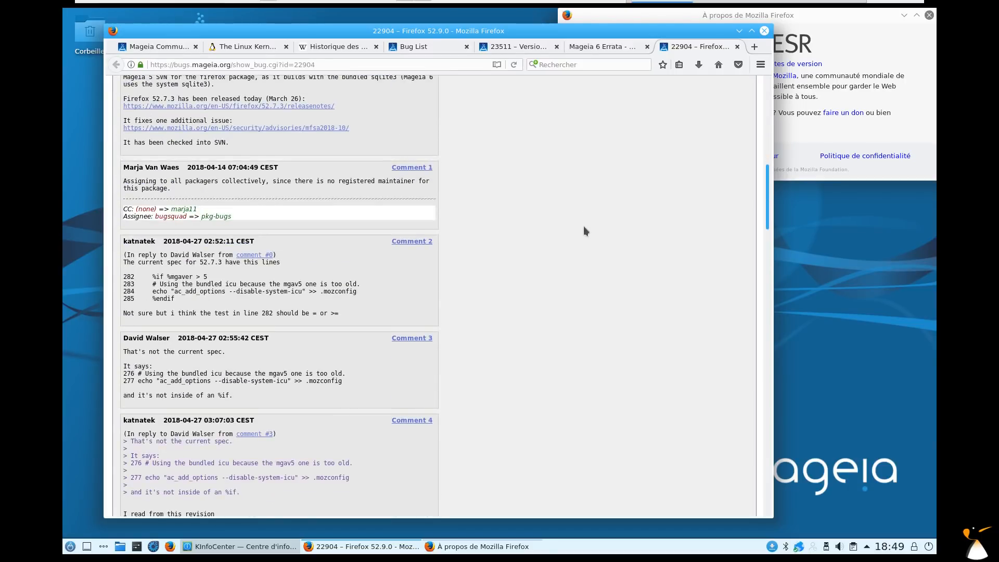
scroll(584, 227, "down", 5)
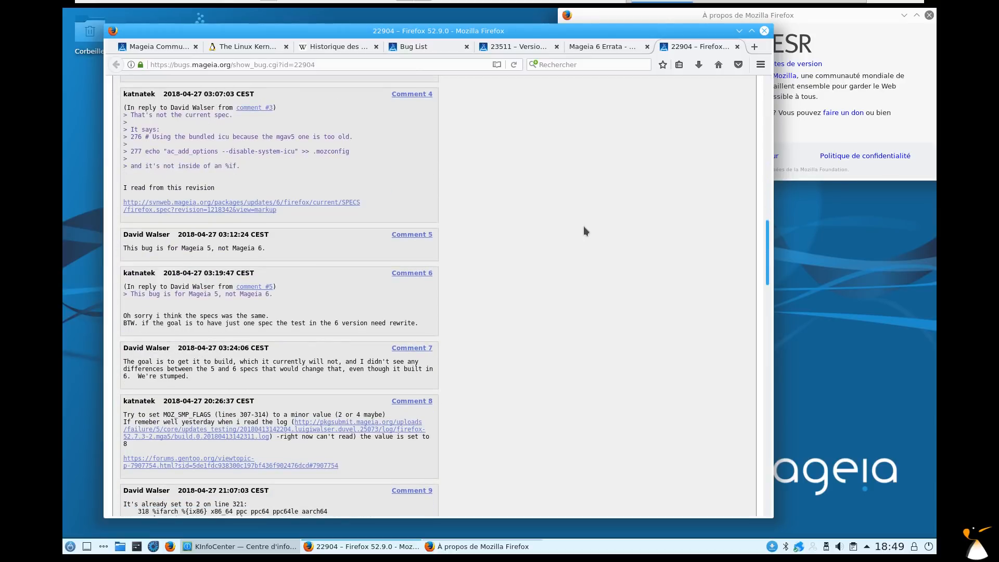
scroll(583, 225, "down", 6)
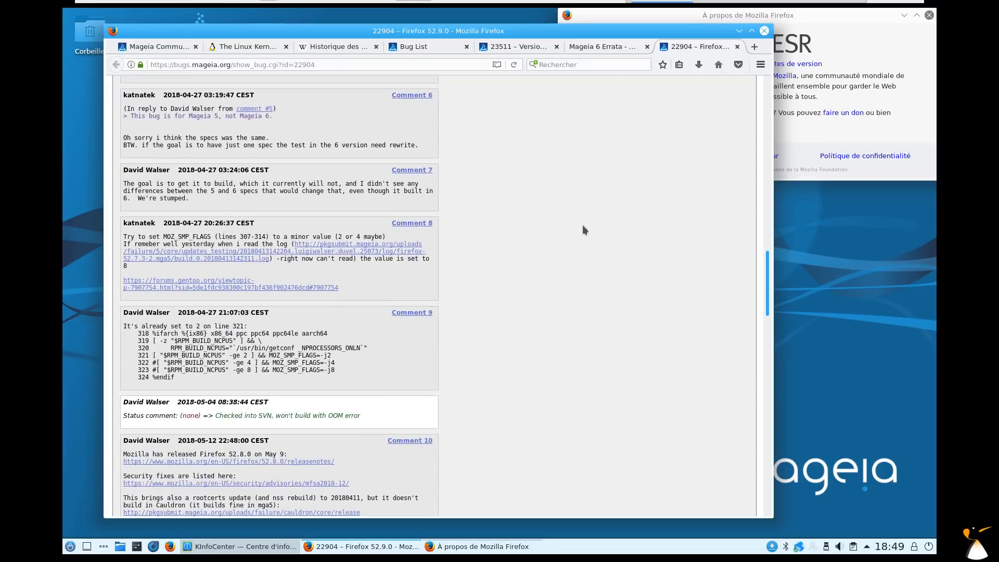
scroll(582, 224, "down", 5)
scroll(582, 225, "down", 5)
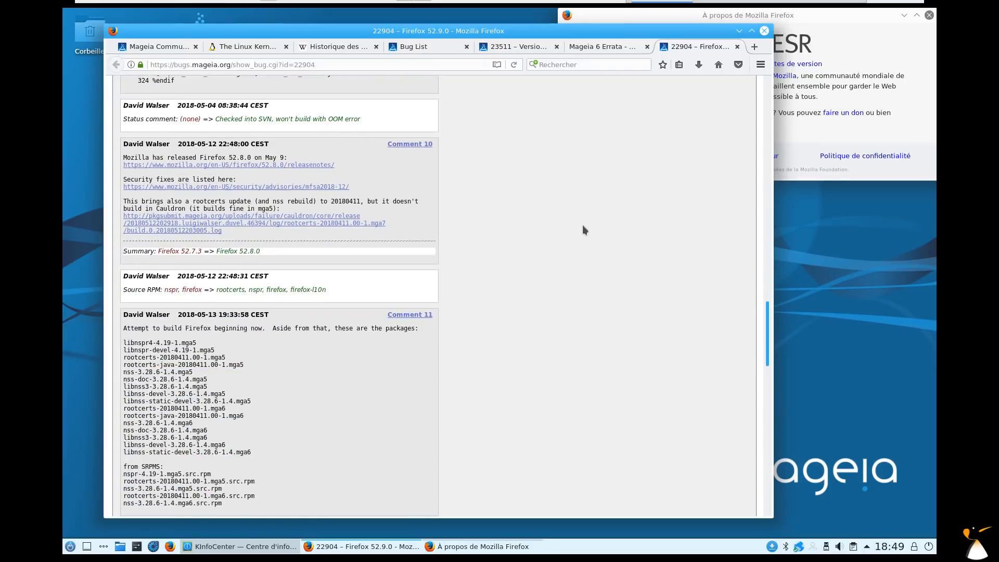
scroll(583, 225, "down", 20)
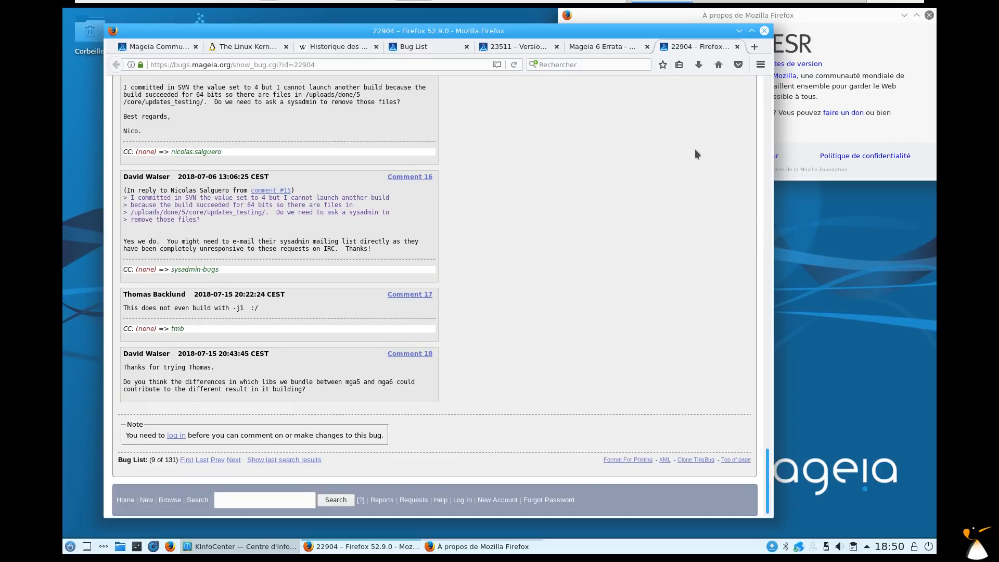
- Close the Firefox window with all its tabs and the About Mozilla Firefox window
left_click(764, 31)
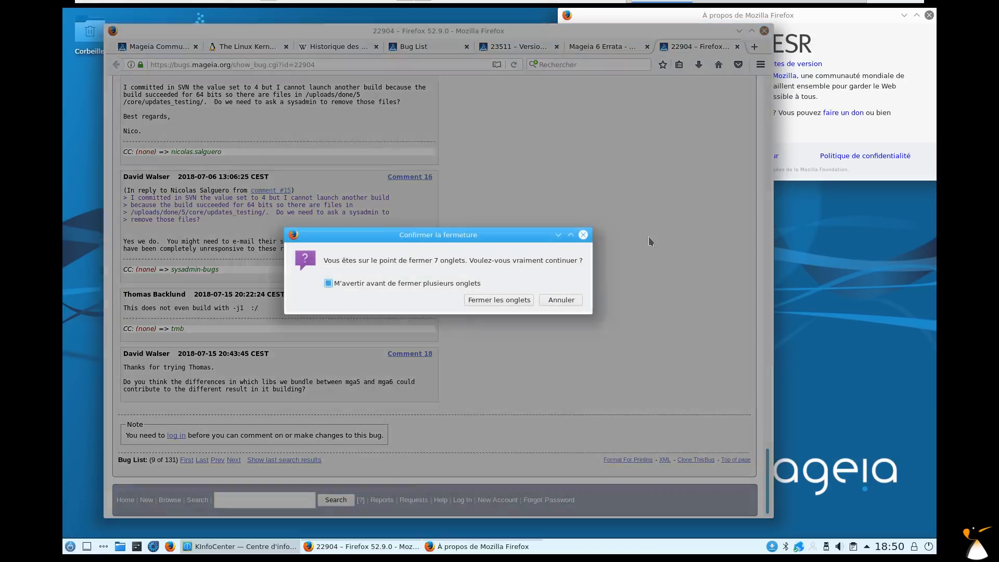
left_click(497, 301)
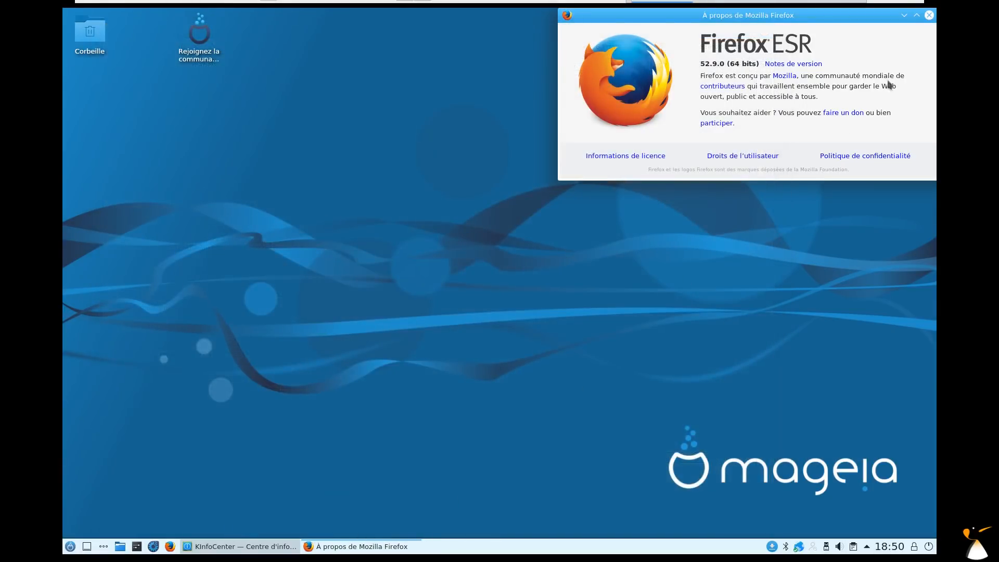
left_click(929, 15)
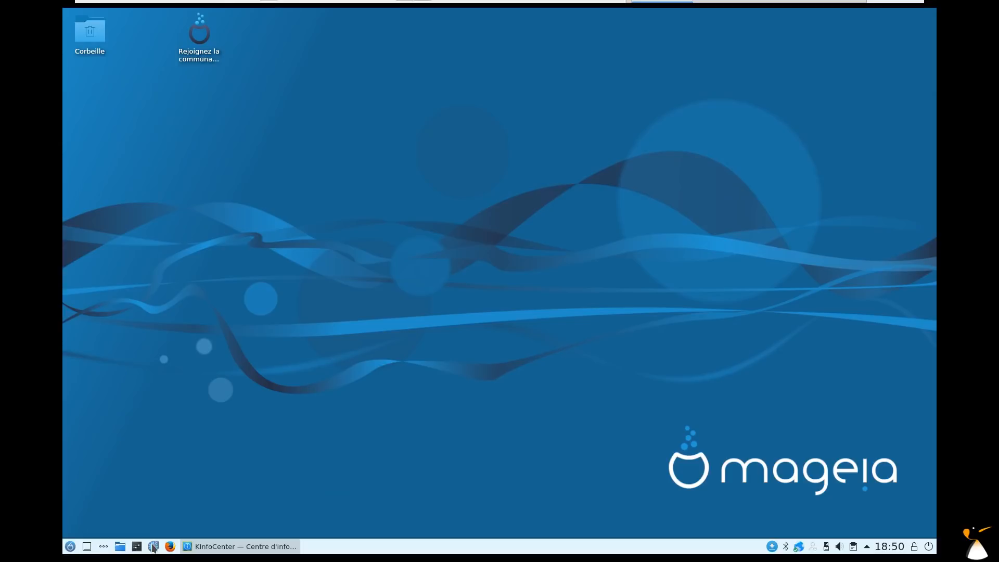
- Launch the VLC media player, check its version in the About information, and close the player
left_click(70, 546)
mouse_move(132, 440)
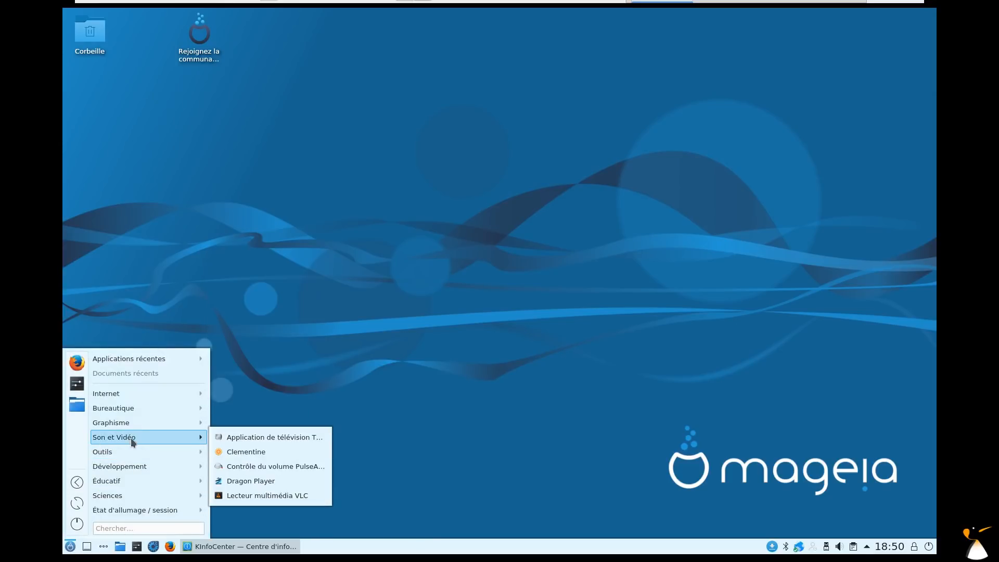
left_click(262, 495)
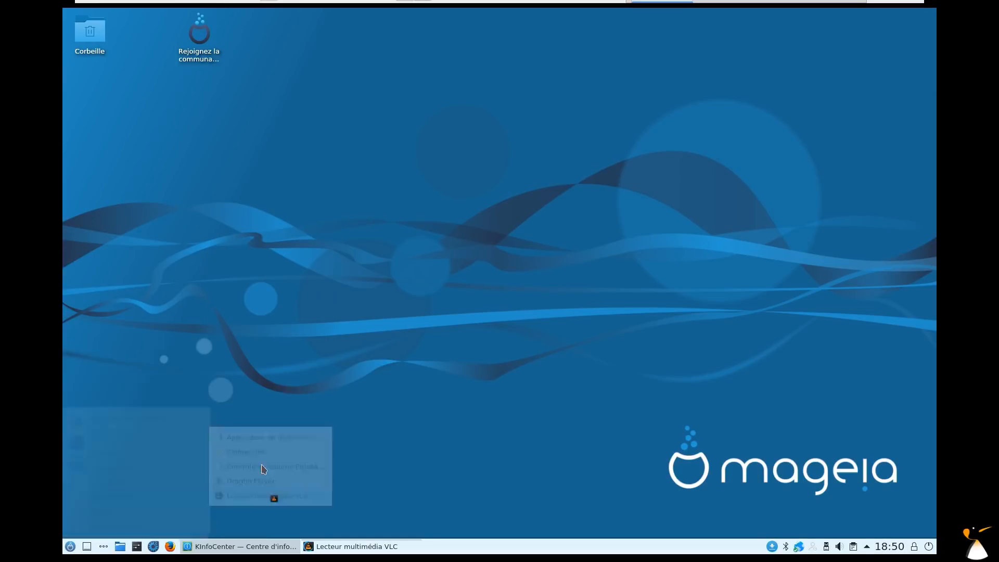
left_click(583, 156)
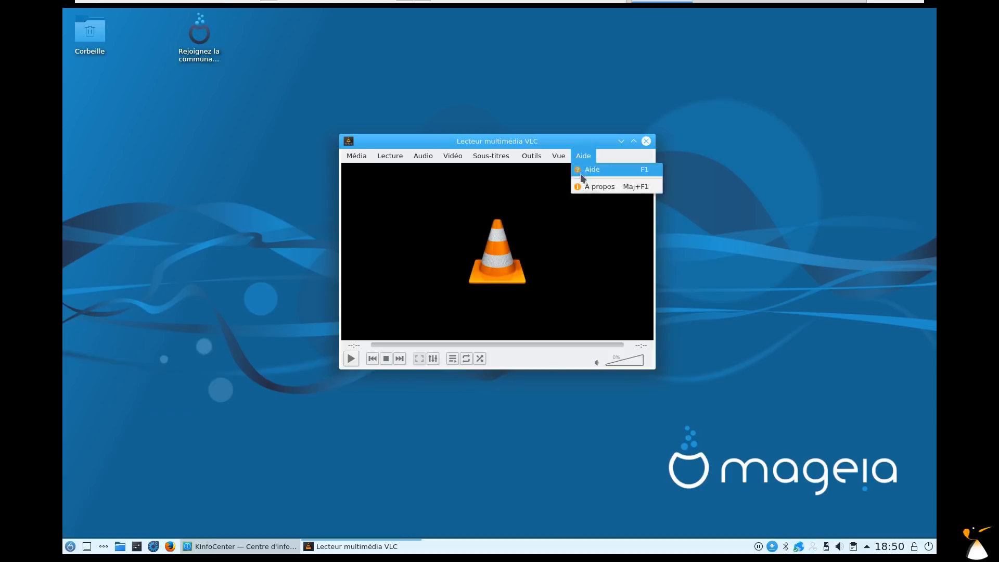
left_click(594, 187)
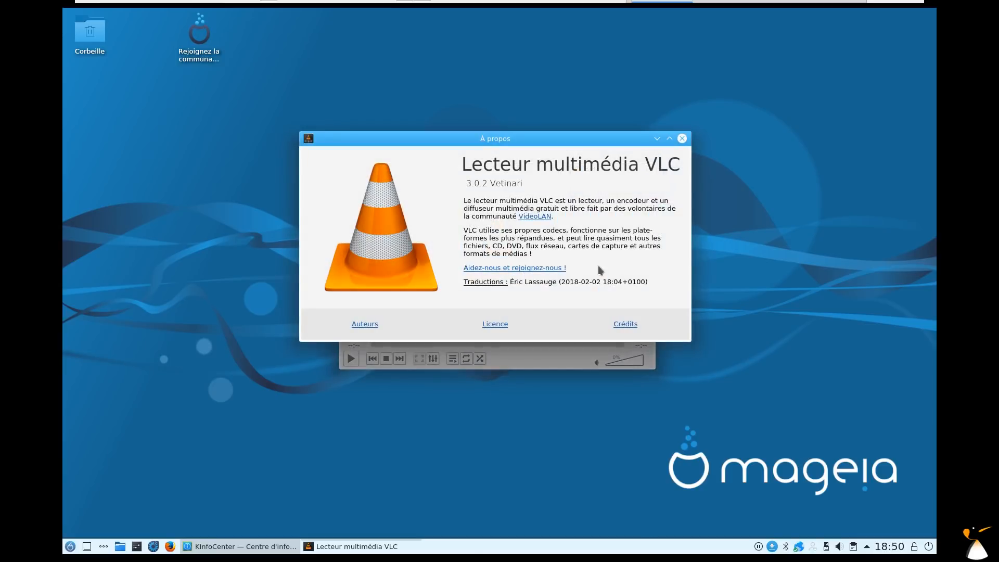
left_click(683, 138)
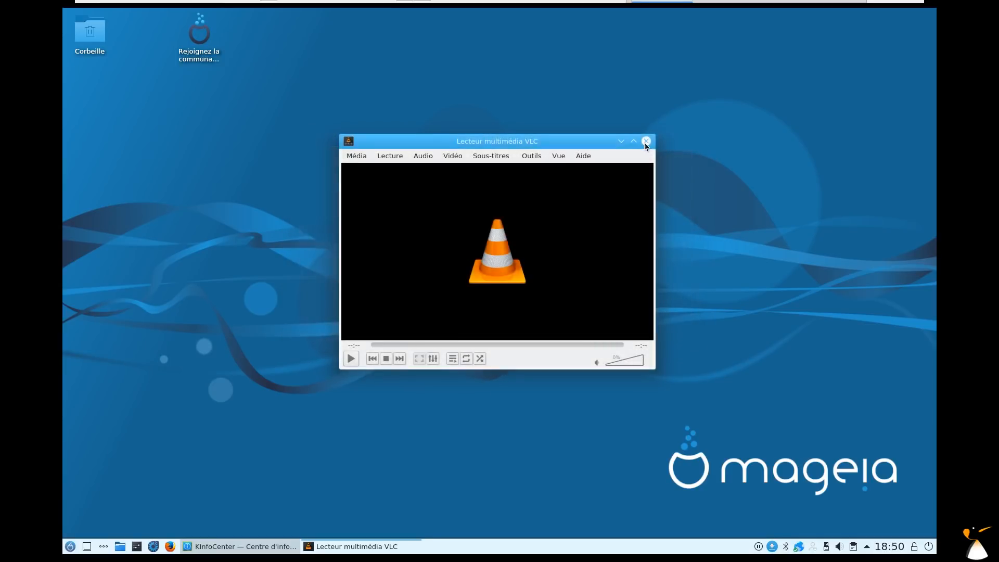
left_click(646, 142)
- Launch the Clementine music player, view its About Qt information and dismiss it
left_click(67, 548)
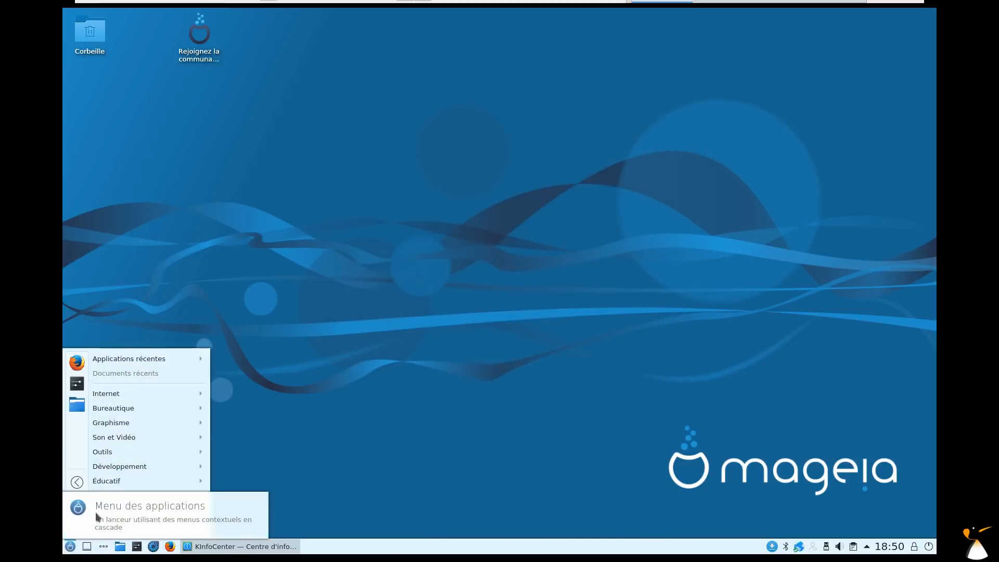
mouse_move(120, 482)
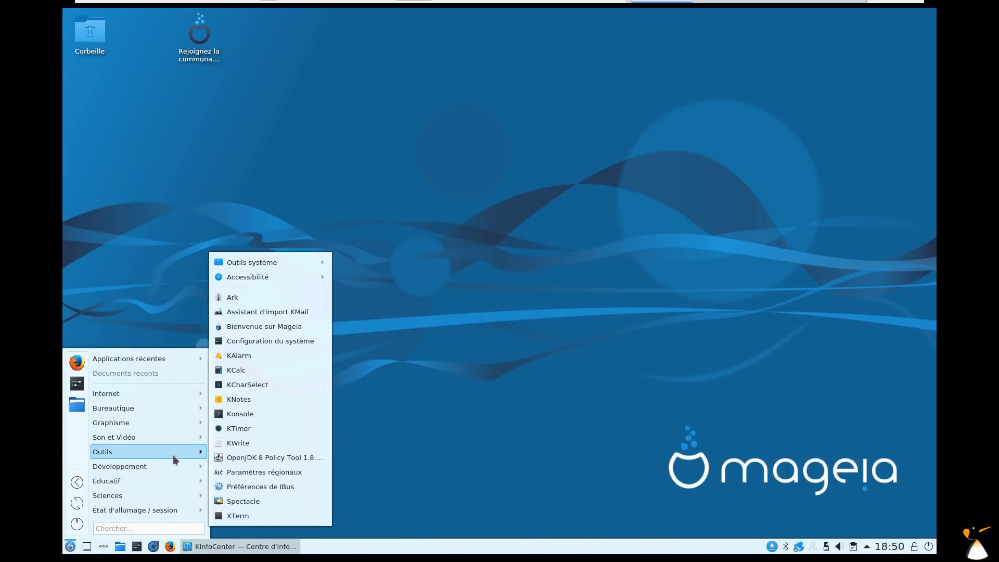
mouse_move(133, 436)
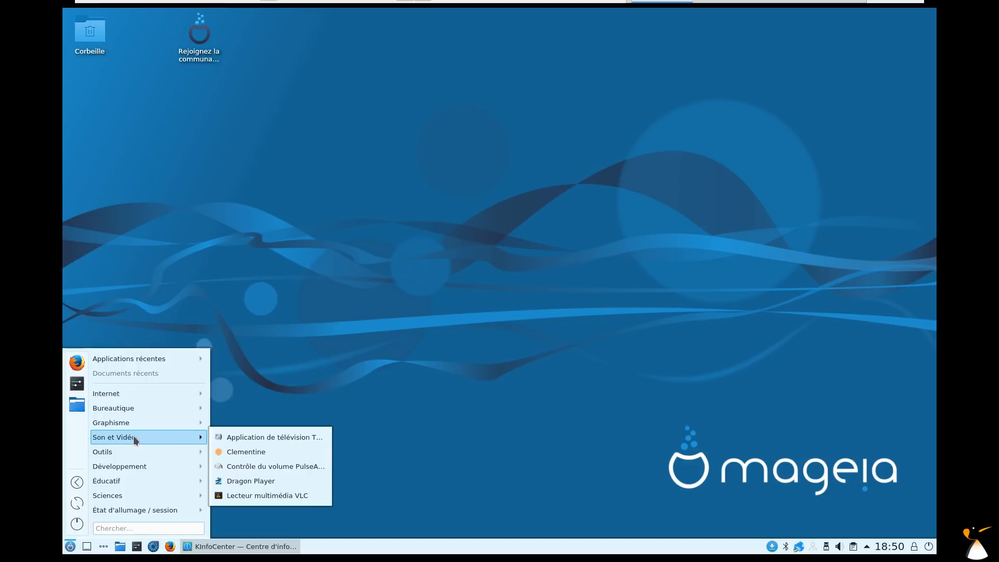
left_click(248, 451)
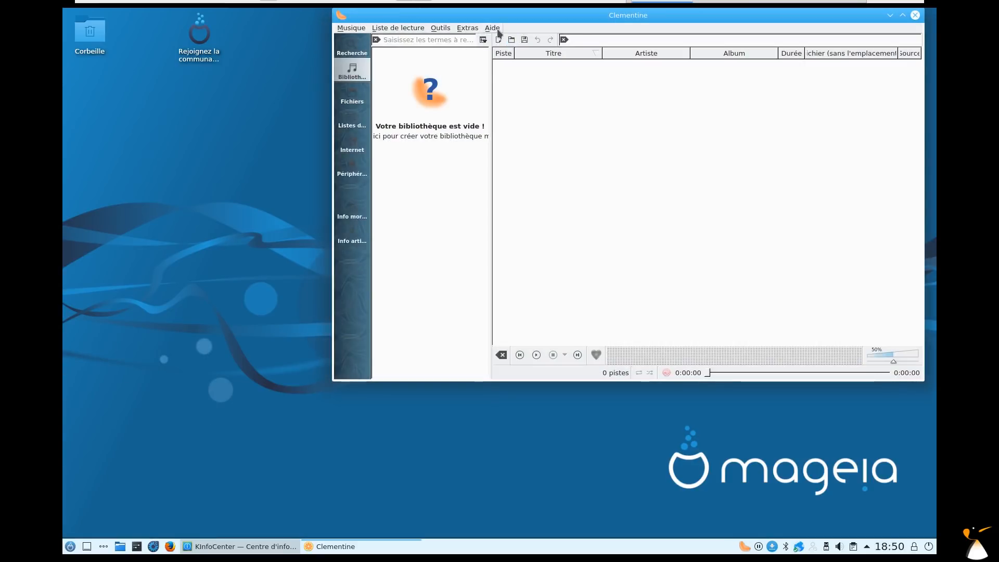
left_click(498, 30)
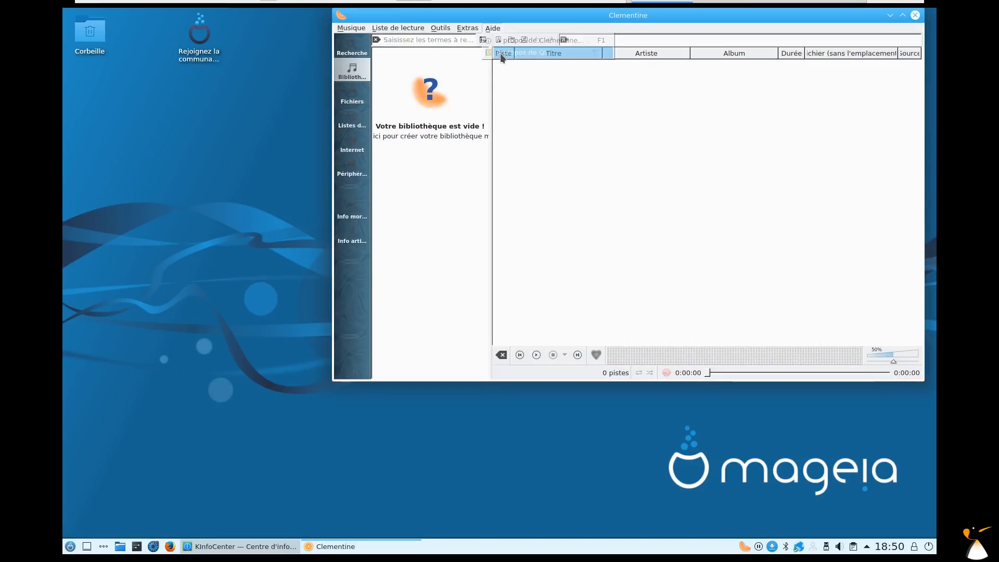
left_click(501, 53)
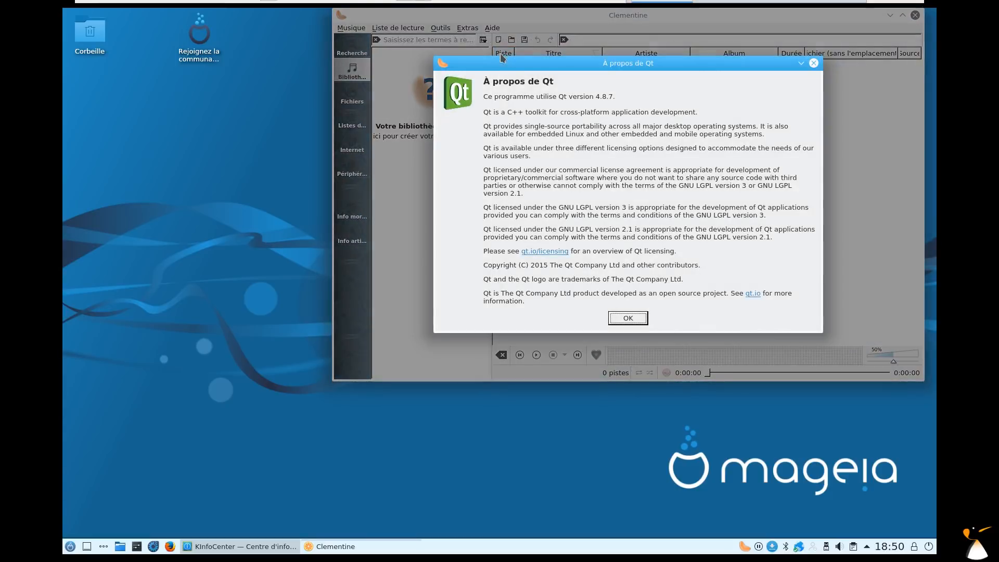
left_click(624, 320)
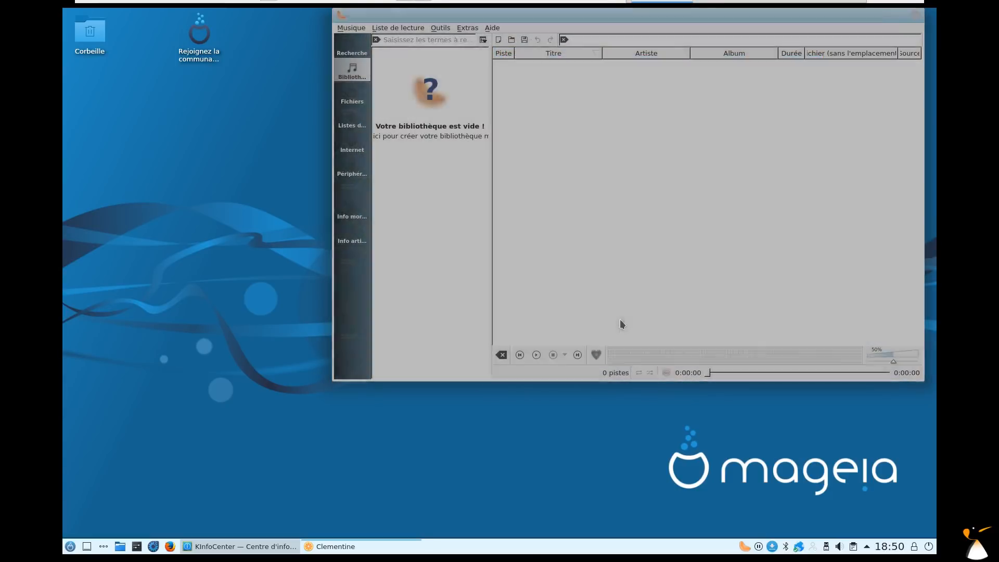
- Check Clementine's version in its About information, close the player window and quit it from the system tray
left_click(492, 28)
left_click(513, 39)
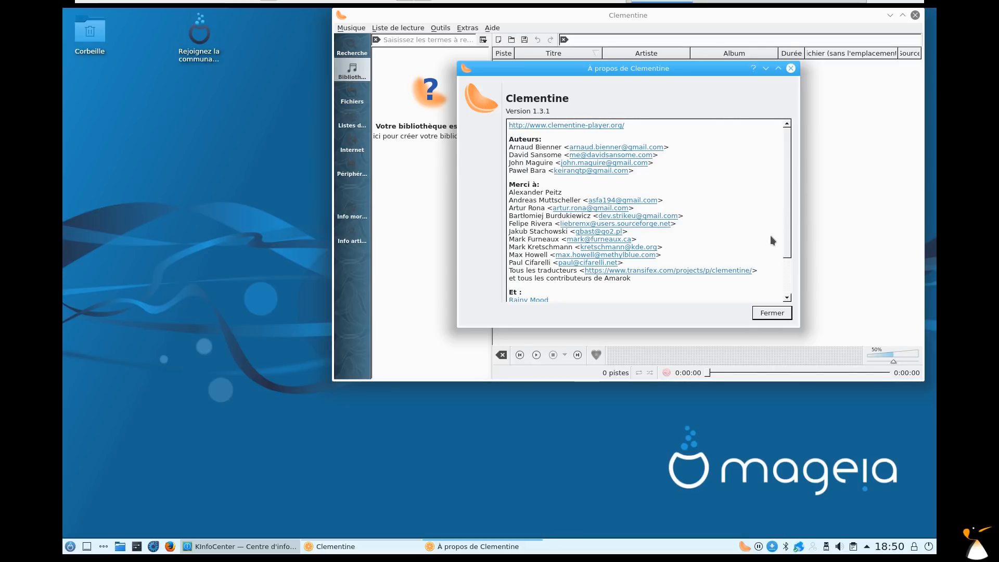
left_click(772, 313)
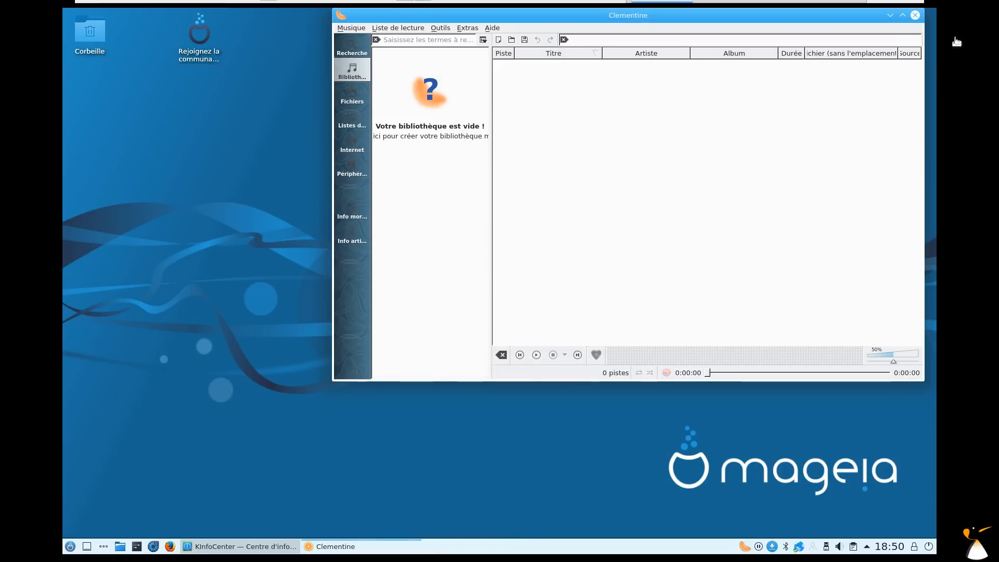
left_click(916, 14)
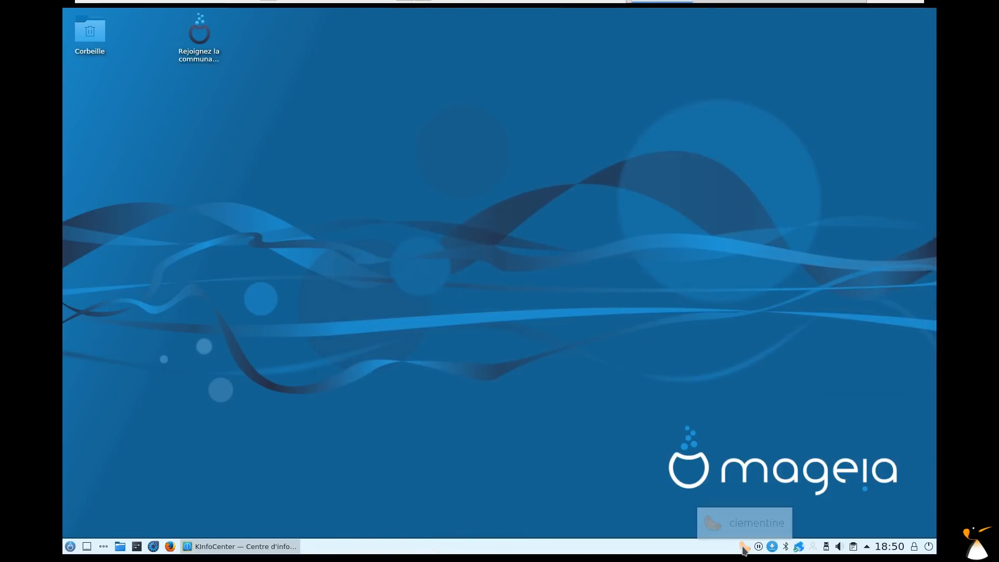
right_click(745, 547)
left_click(759, 547)
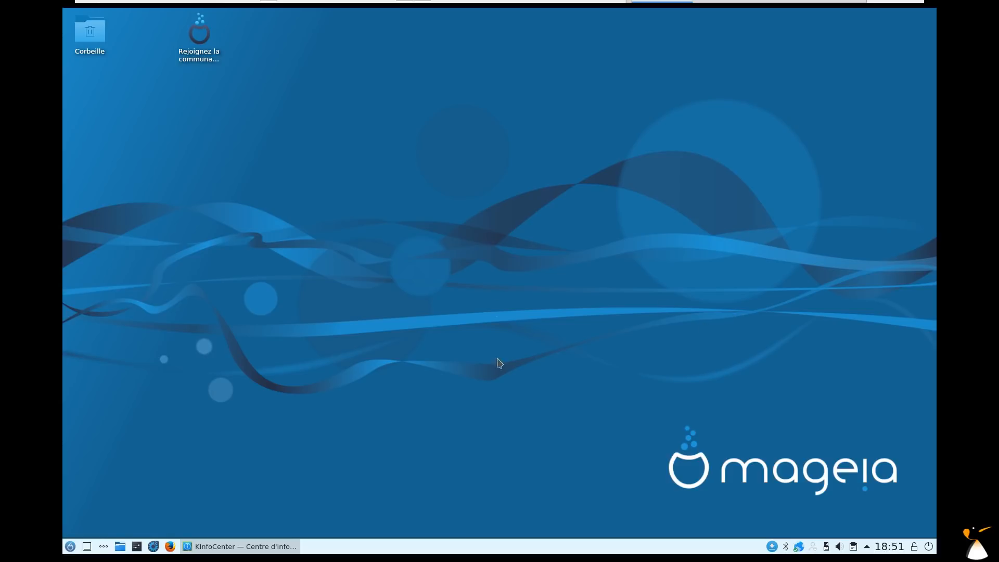
- Launch the Mageia system update, authenticate with the account password and move the update list window towards the middle of the desktop
left_click(772, 546)
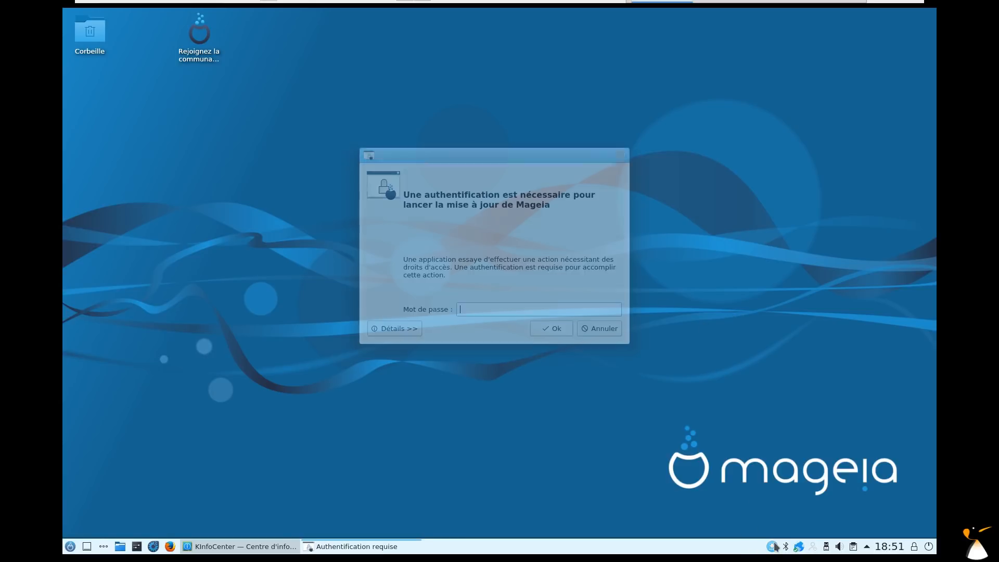
type("****")
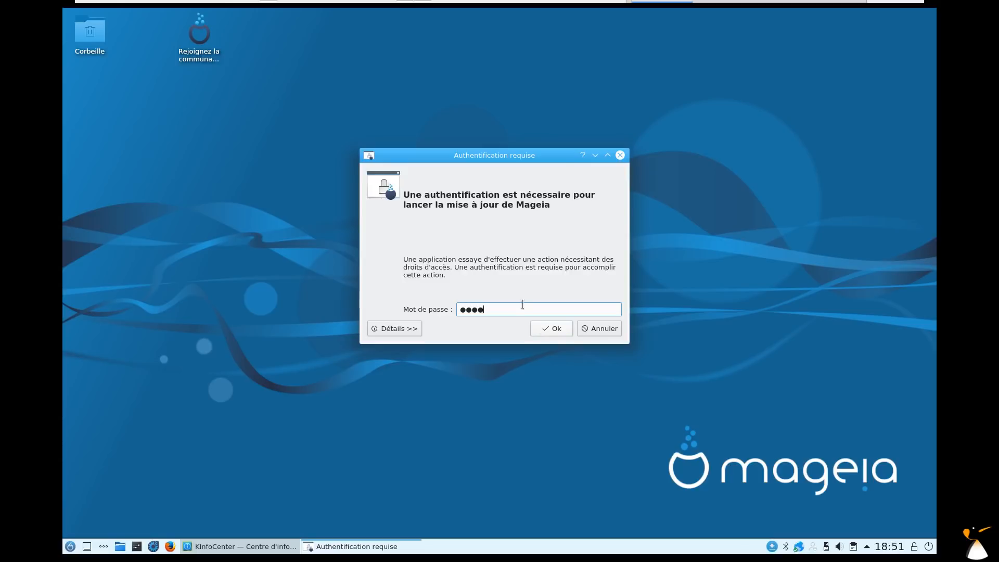
key("Return")
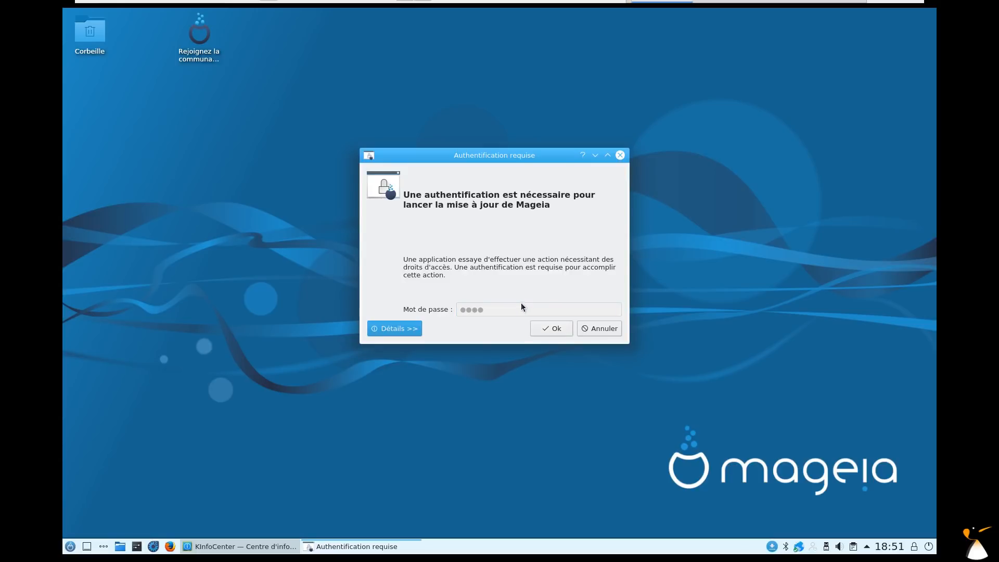
type("*****")
key("Return")
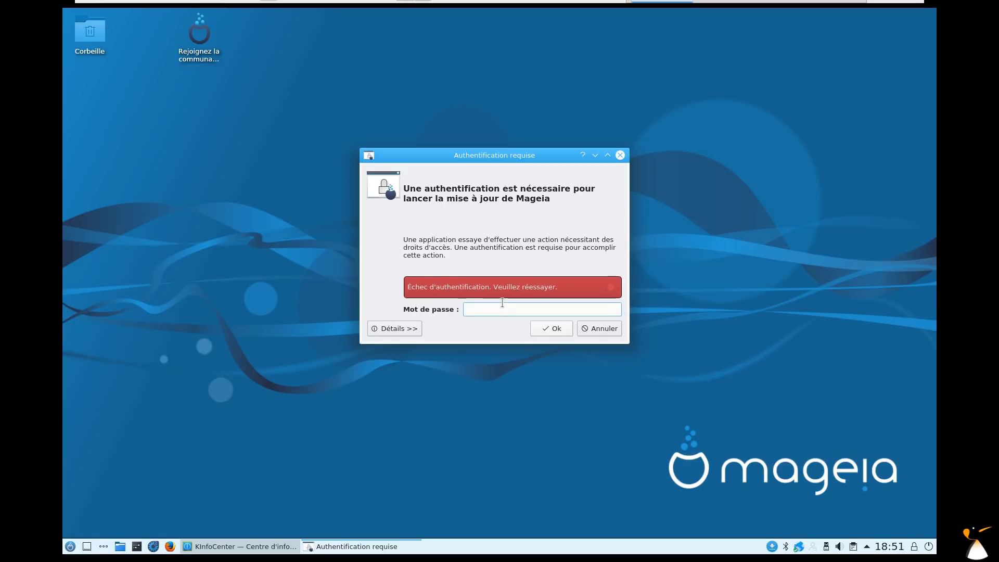
type("************")
key("Return")
left_click_drag(295, 13, 520, 65)
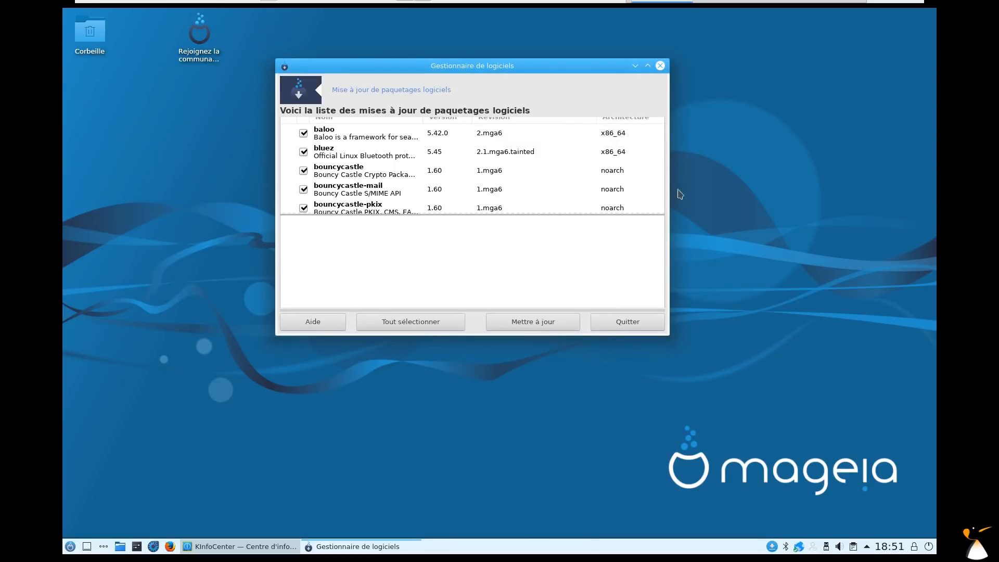
- Maximize the update list and show the details of the vlc package
left_click(648, 66)
scroll(495, 225, "down", 20)
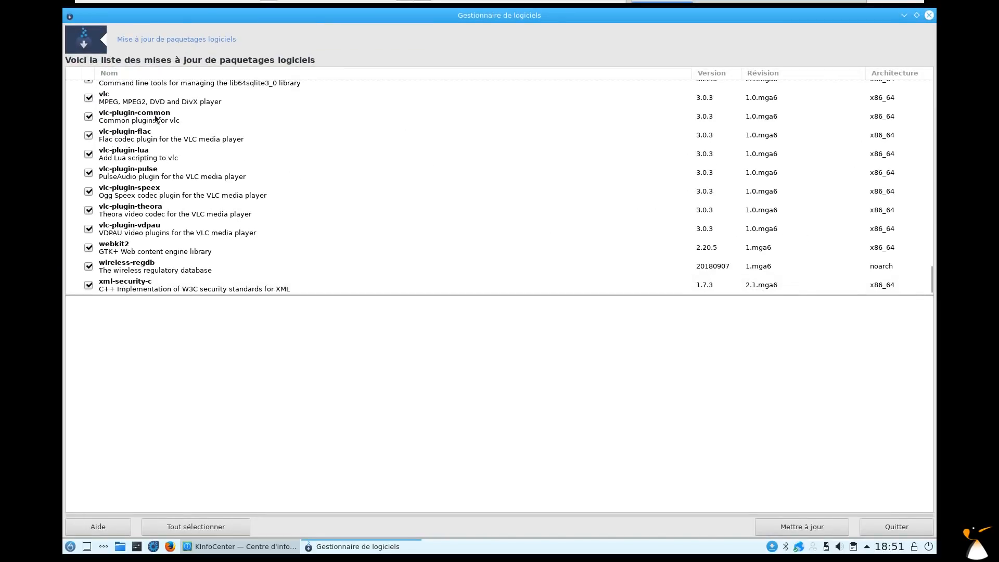
left_click(700, 104)
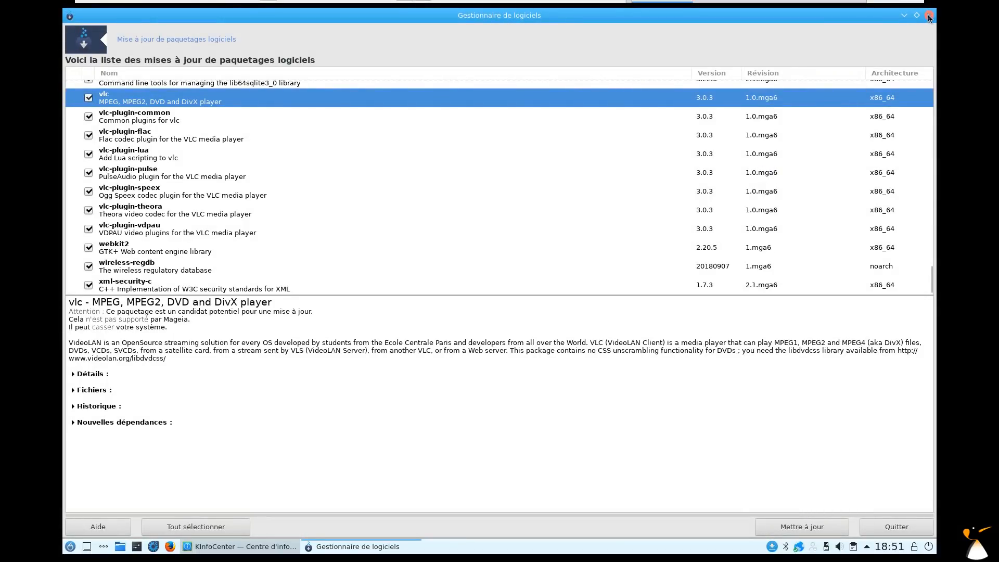
- Show the details of the lib64nss3 package, look through the rest of the update list and close it without updating
scroll(356, 133, "up", 10)
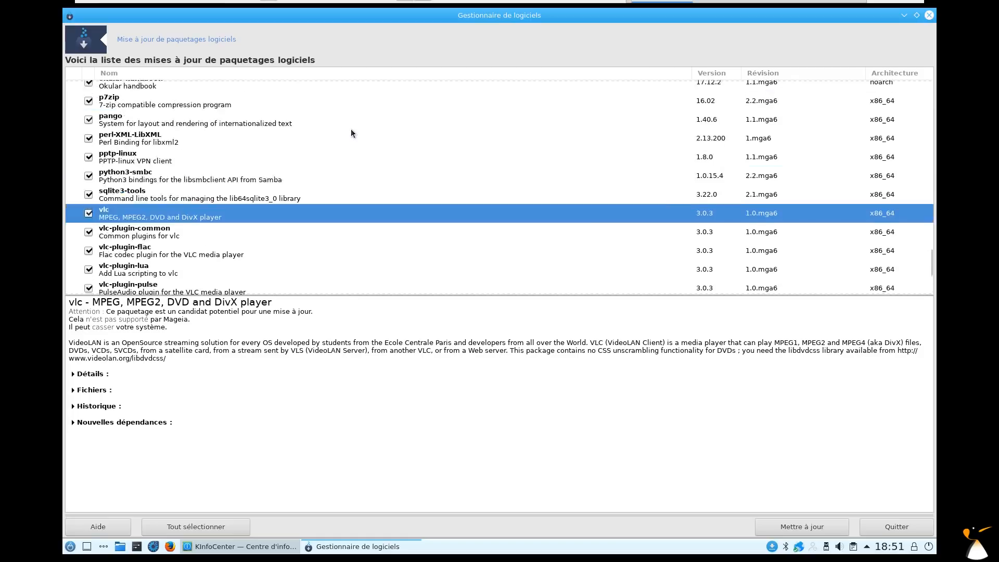
scroll(350, 130, "up", 15)
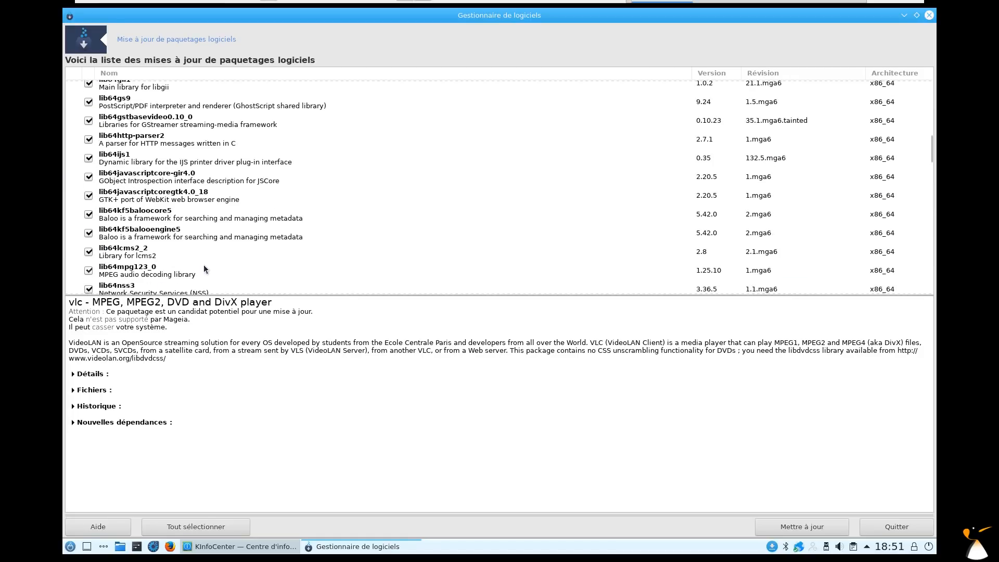
scroll(204, 266, "down", 1)
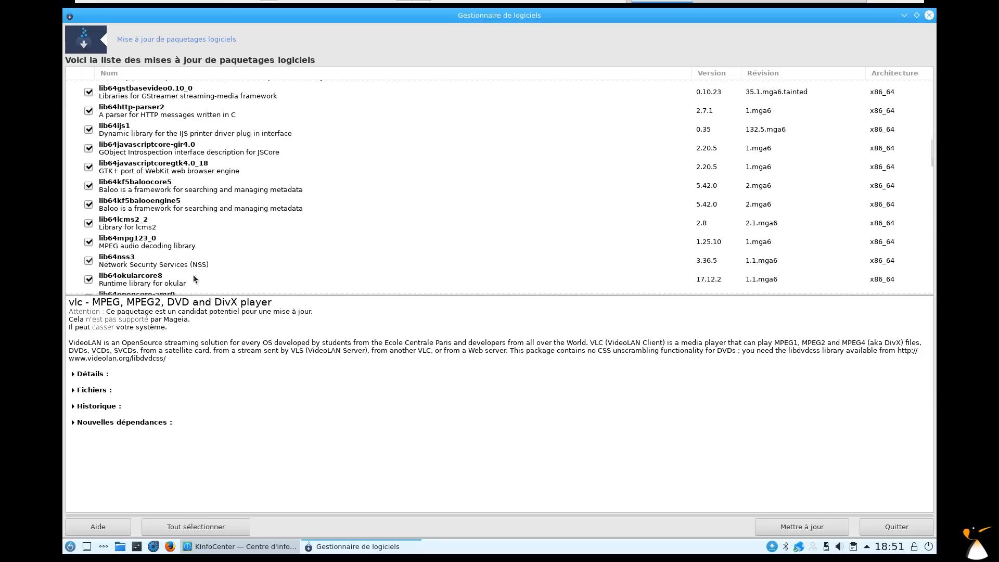
left_click(136, 266)
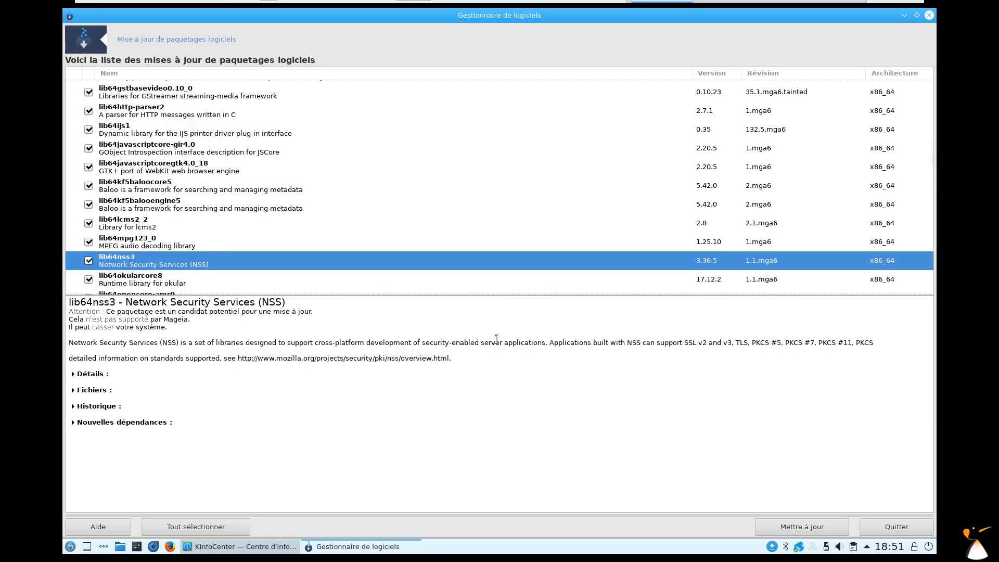
left_click_drag(244, 359, 303, 360)
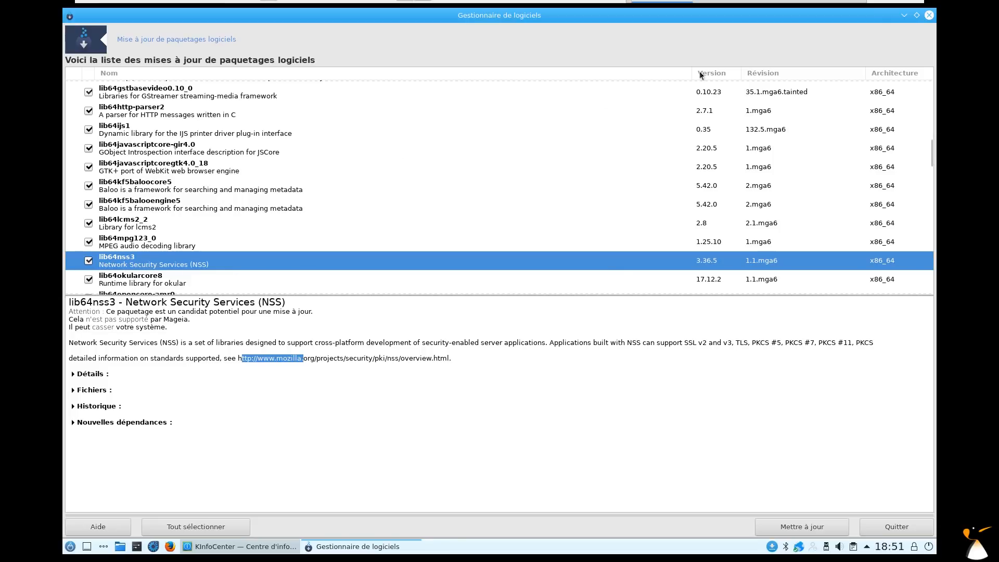
scroll(342, 203, "up", 8)
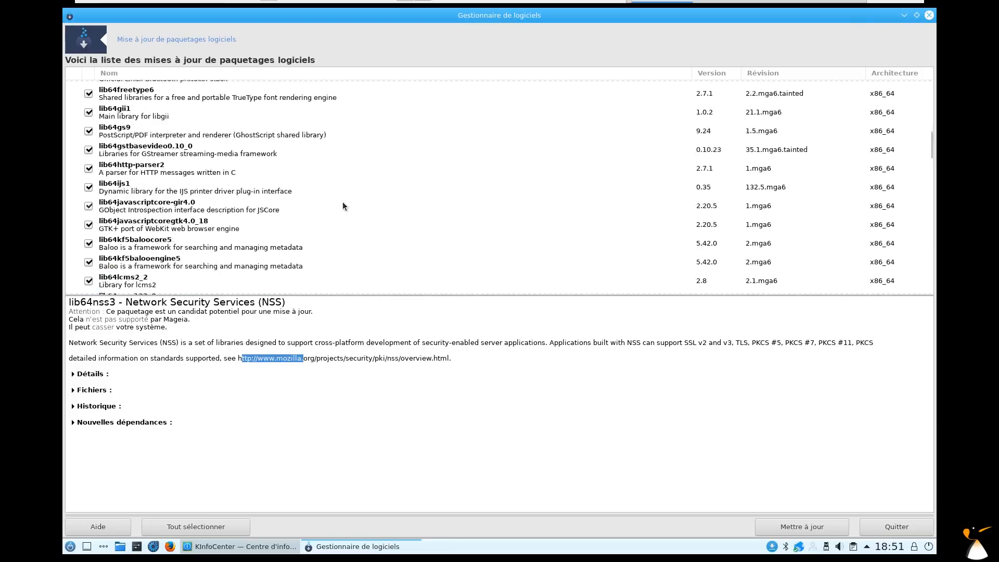
scroll(343, 206, "up", 1)
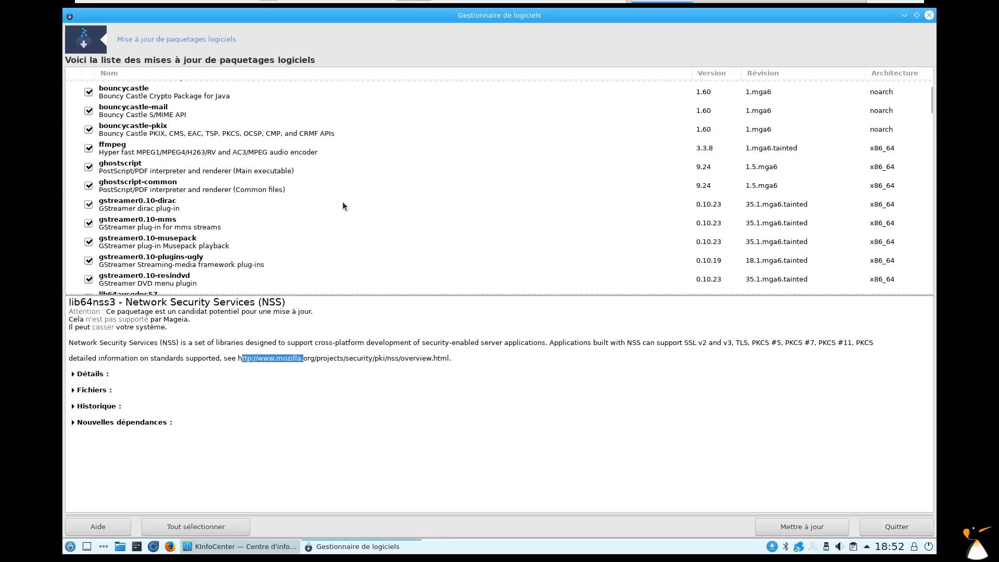
left_click(929, 15)
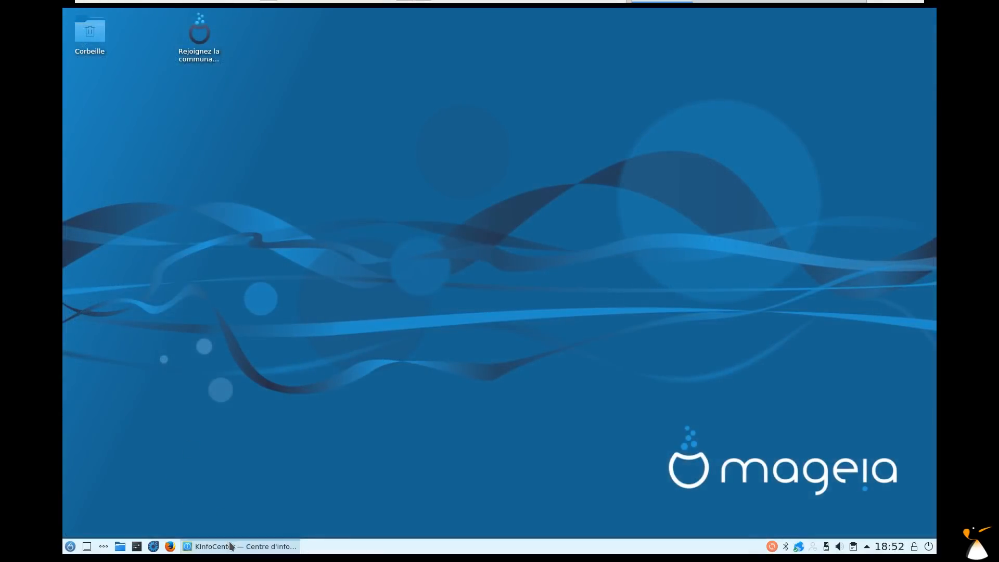
- Bring up KInfoCenter to review the system's software versions, and place its window in the desktop's upper-right corner
left_click(232, 546)
left_click_drag(835, 24, 444, 81)
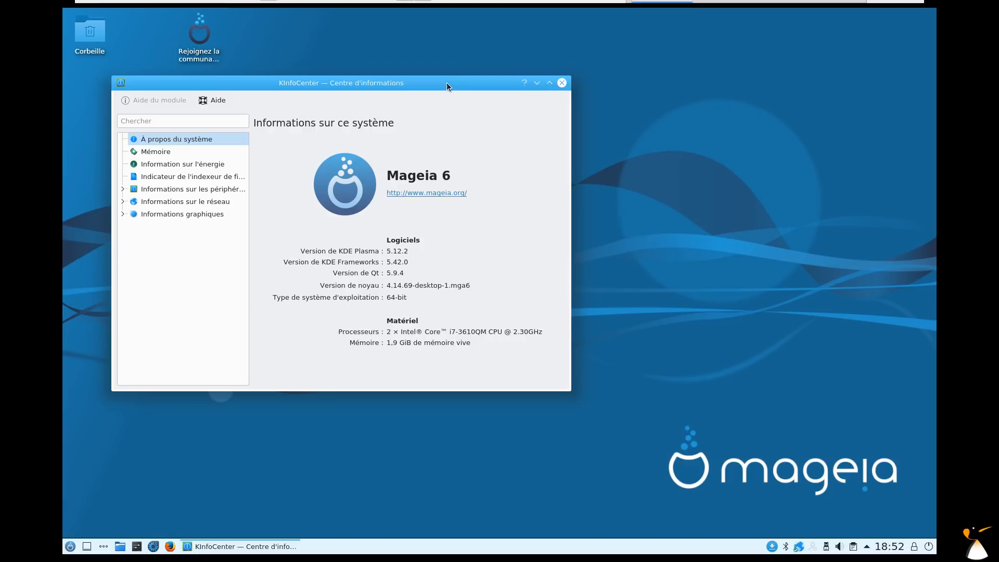
left_click_drag(417, 89, 785, 22)
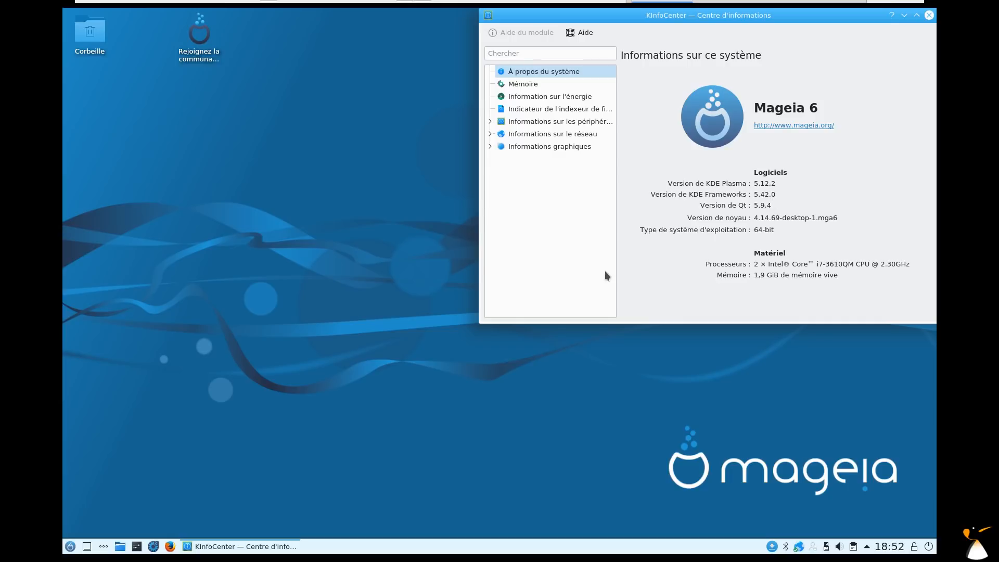
- Launch the Mageia Control Center, authenticate with the root password and move its window beside KInfoCenter
left_click(71, 546)
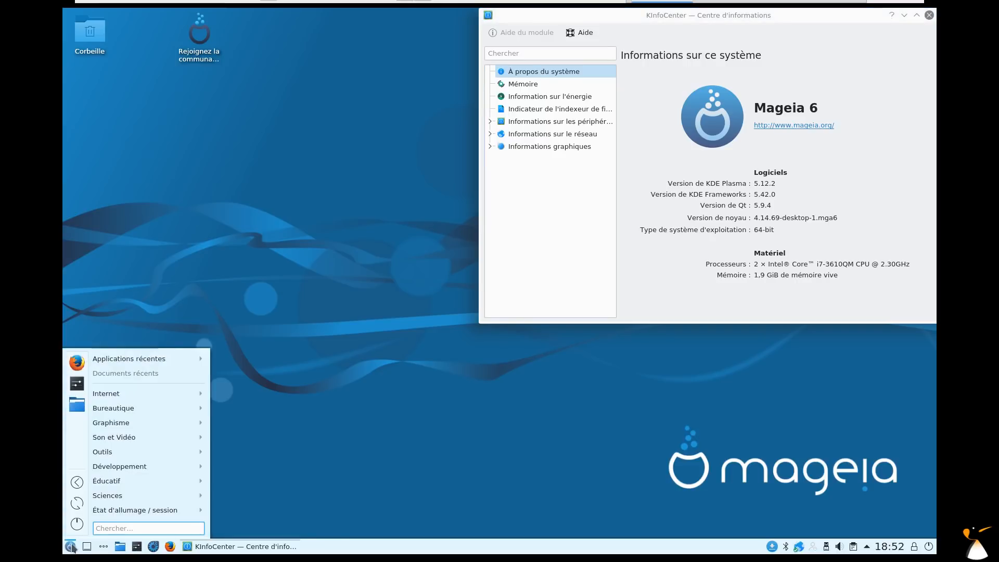
mouse_move(140, 454)
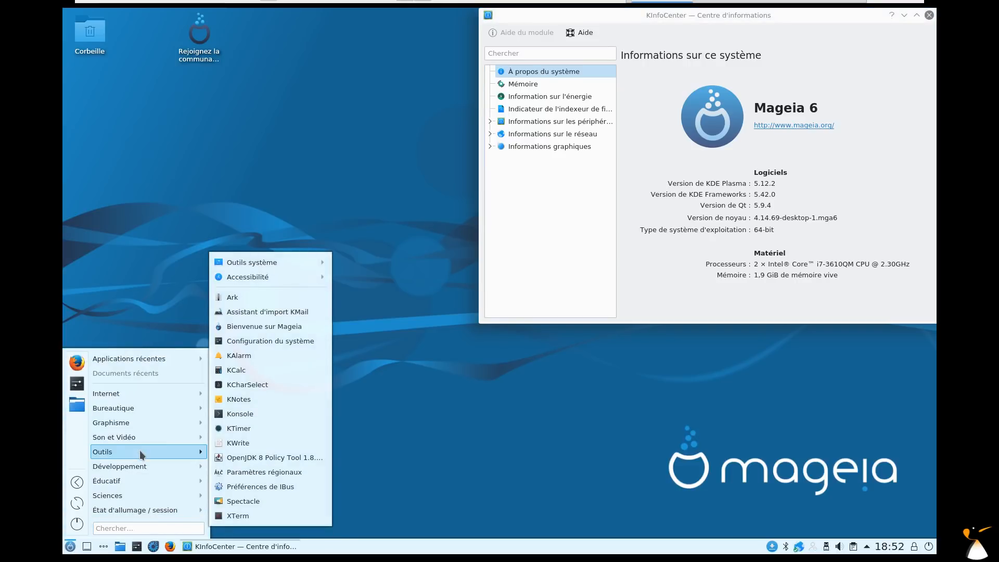
left_click(153, 547)
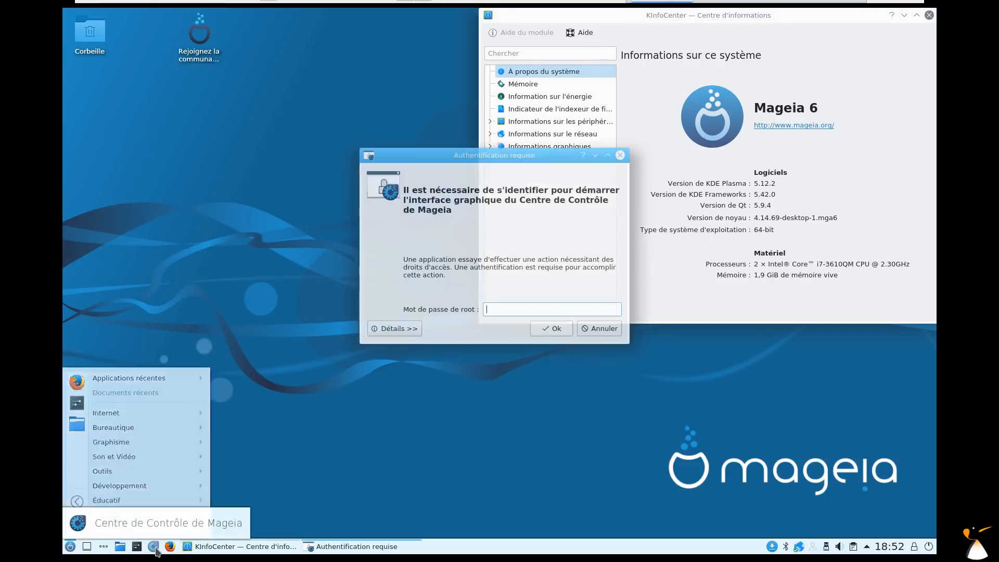
type("**********")
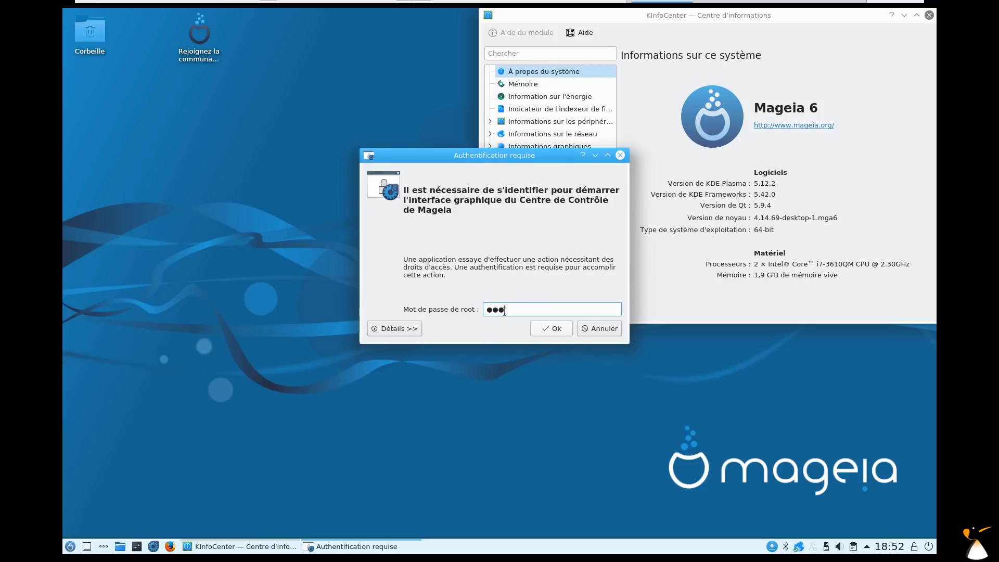
key("Return")
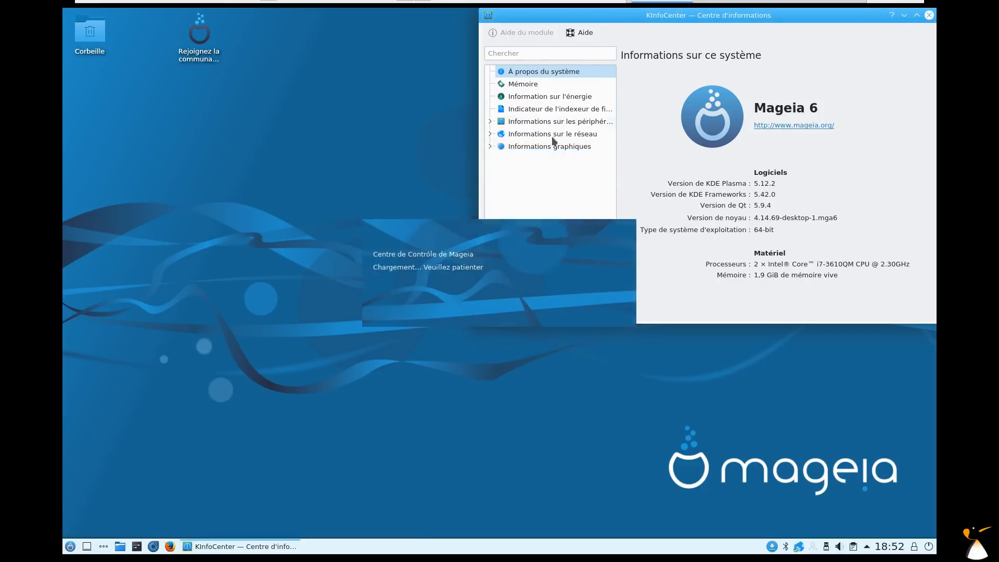
left_click_drag(471, 107, 324, 111)
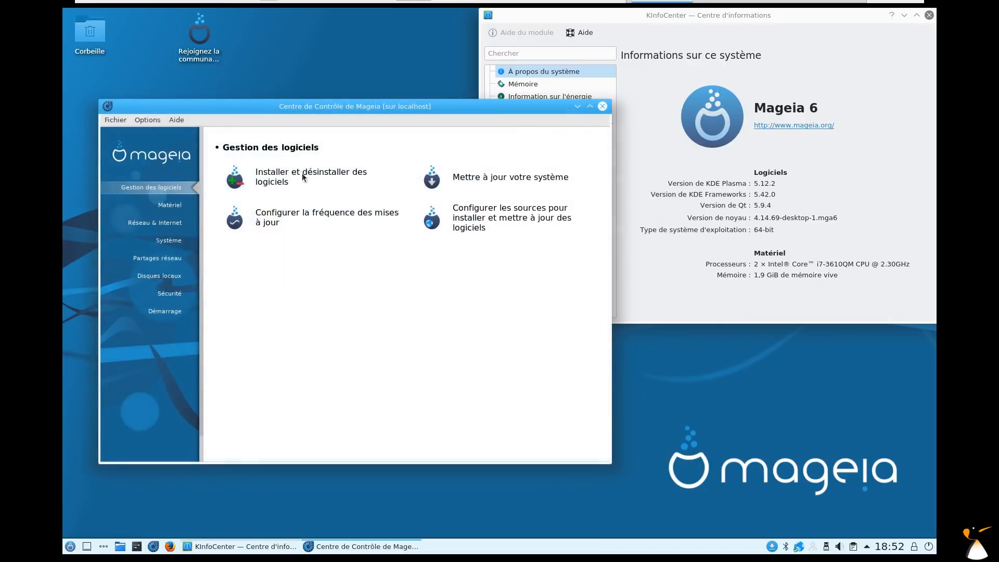
- Open the tool for installing and removing software and search its packages for "kde-wor"
left_click(301, 173)
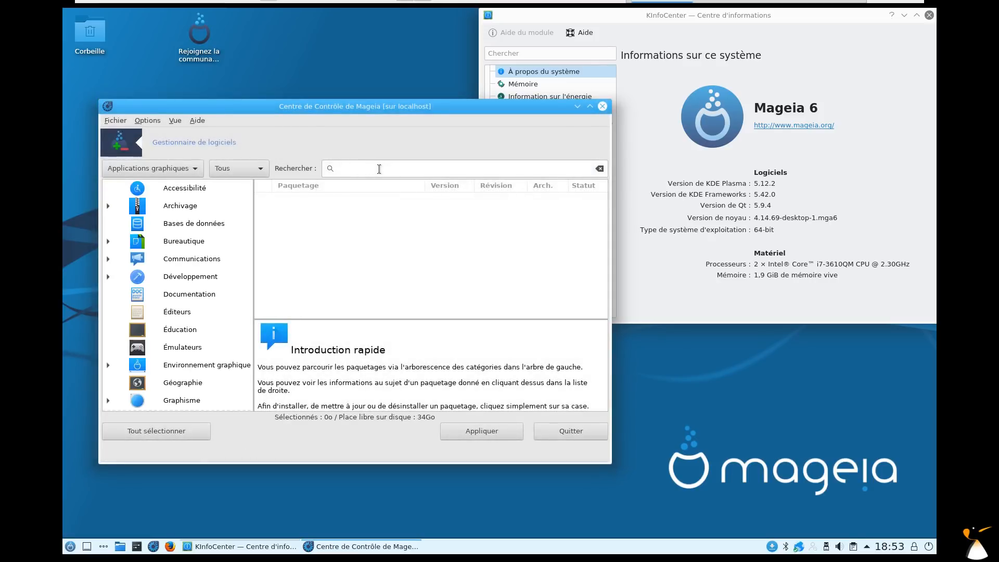
type("kde-è")
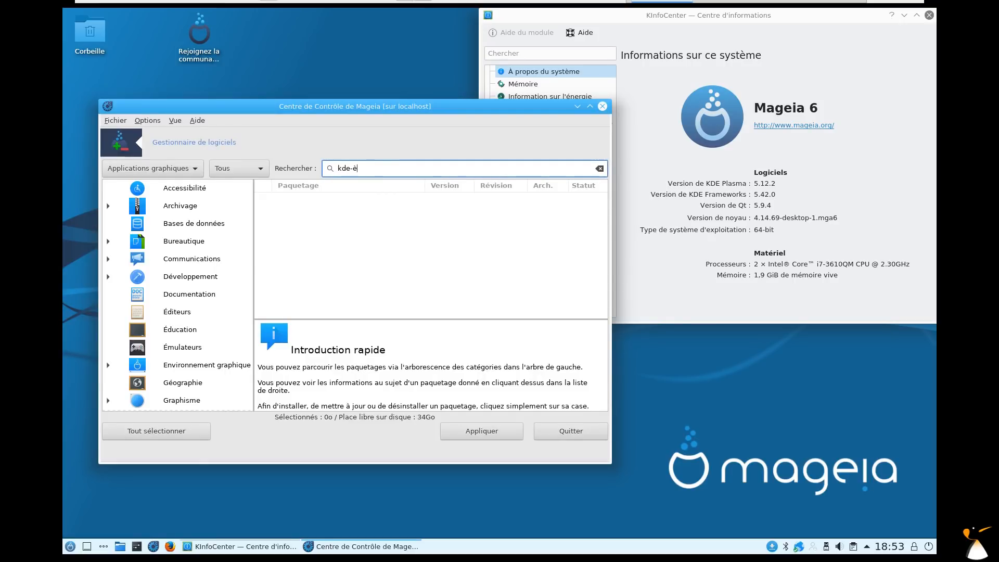
key("BackSpace")
type("pla")
key("BackSpace")
key("BackSpace")
key("BackSpace")
type("wor")
key("Return")
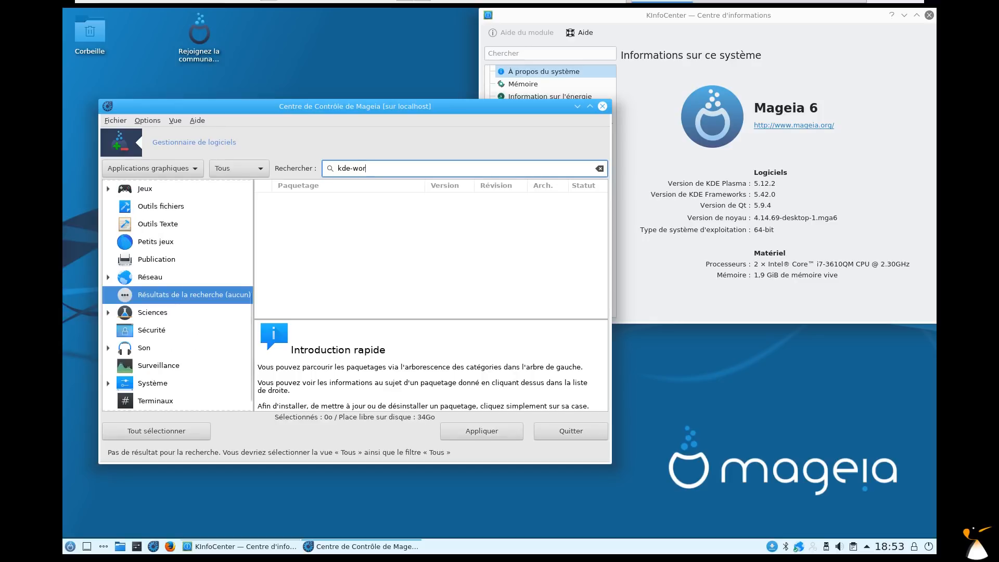
- Search the packages for "plasma-wo" and for "mate-des" to check the Plasma and MATE versions
type("plasma-wo")
key("Return")
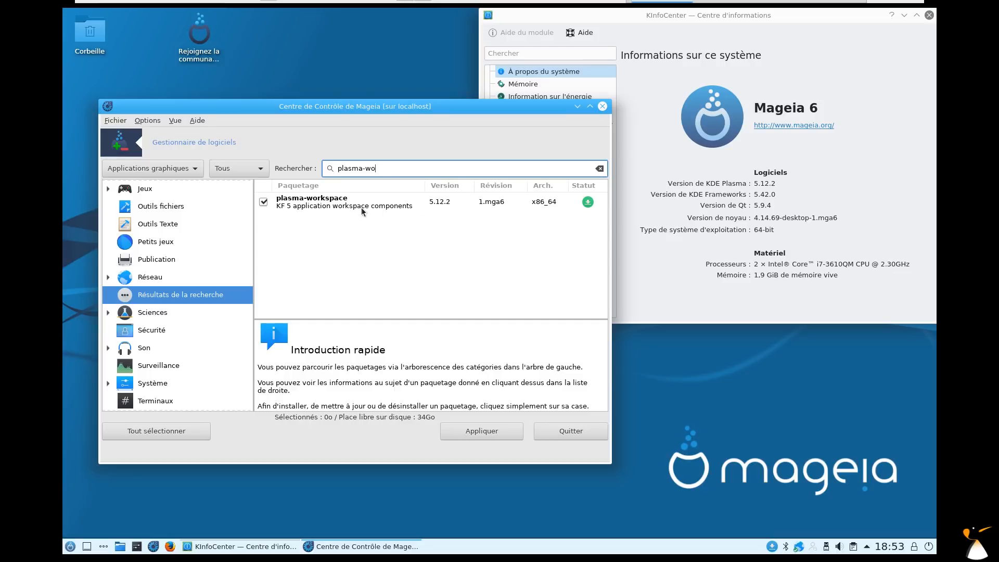
triple_click(386, 168)
type("mate-des")
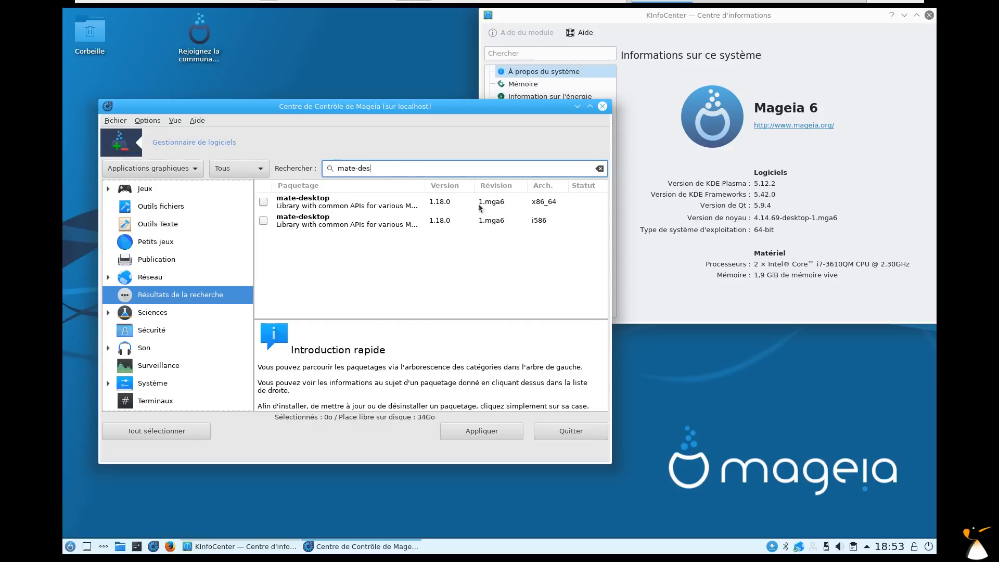
- Search the packages for "cinnamon" to check the Cinnamon desktop's version
left_click_drag(420, 169, 211, 158)
key("BackSpace")
type("cinnamon")
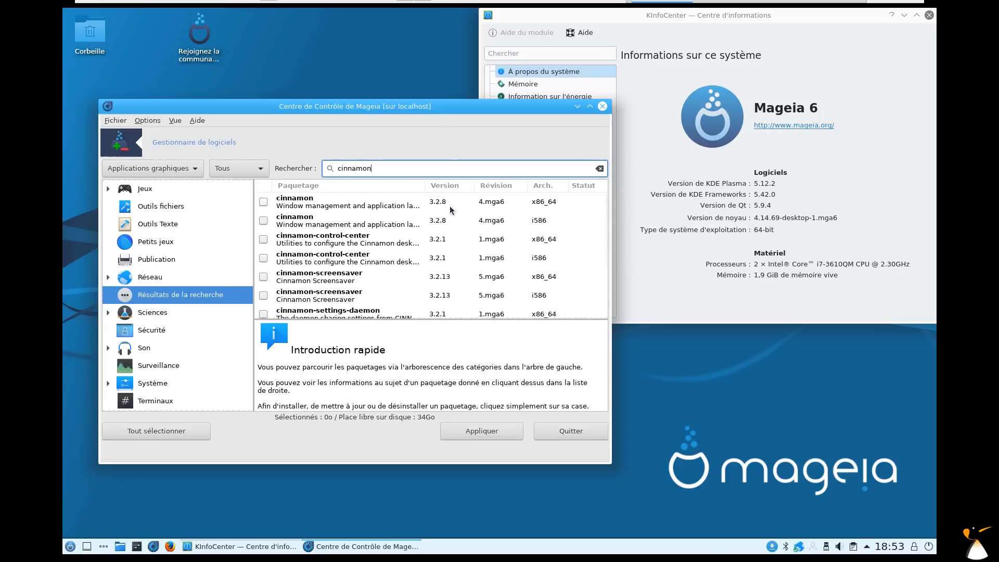
- Replace the package search with "lxde" to check the available LXDE packages
double_click(354, 168)
key("BackSpace")
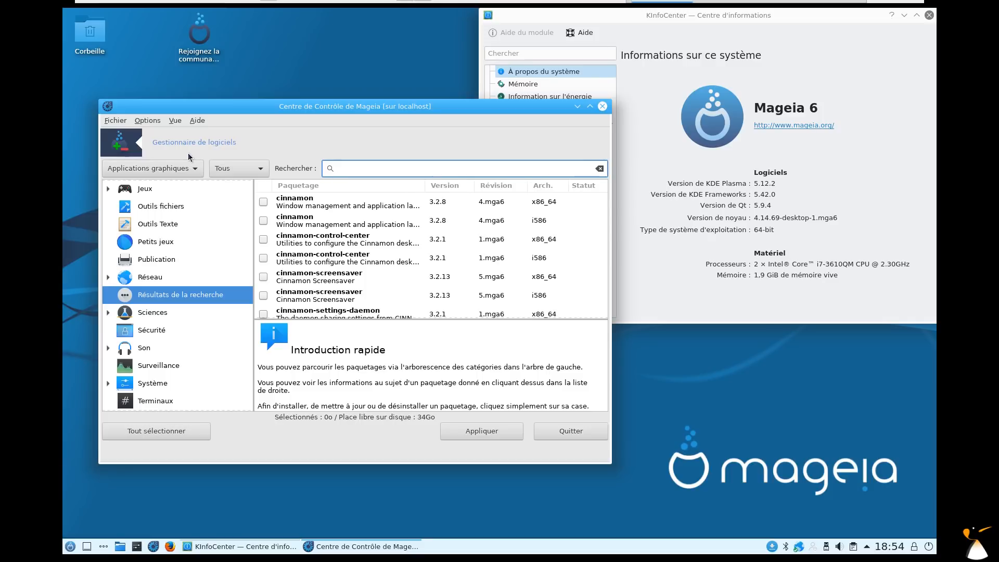
type("lxde")
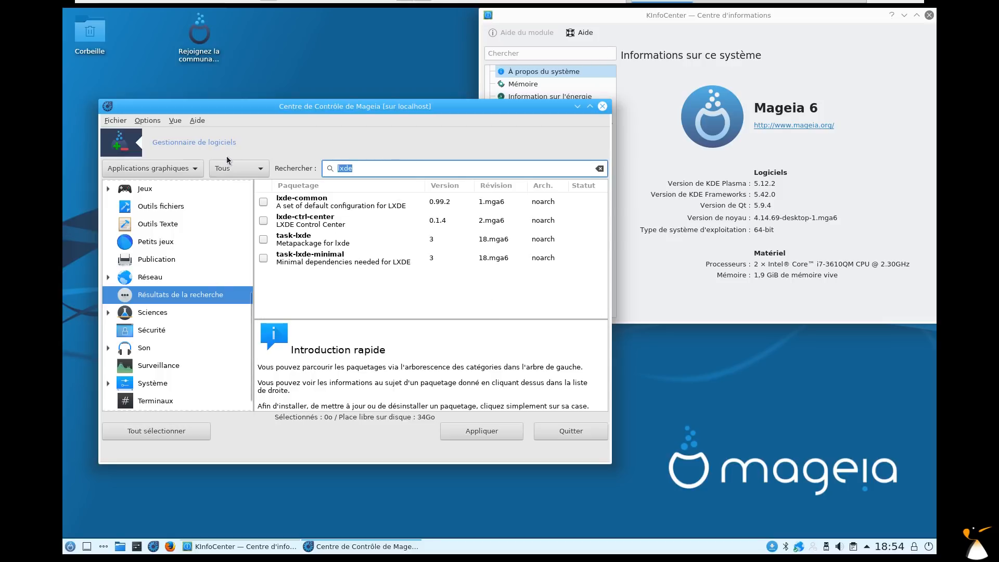
- Search the packages for "lxqt", check the LXQt package versions, and close the Mageia Control Center
key("BackSpace")
key("BackSpace")
type("qt")
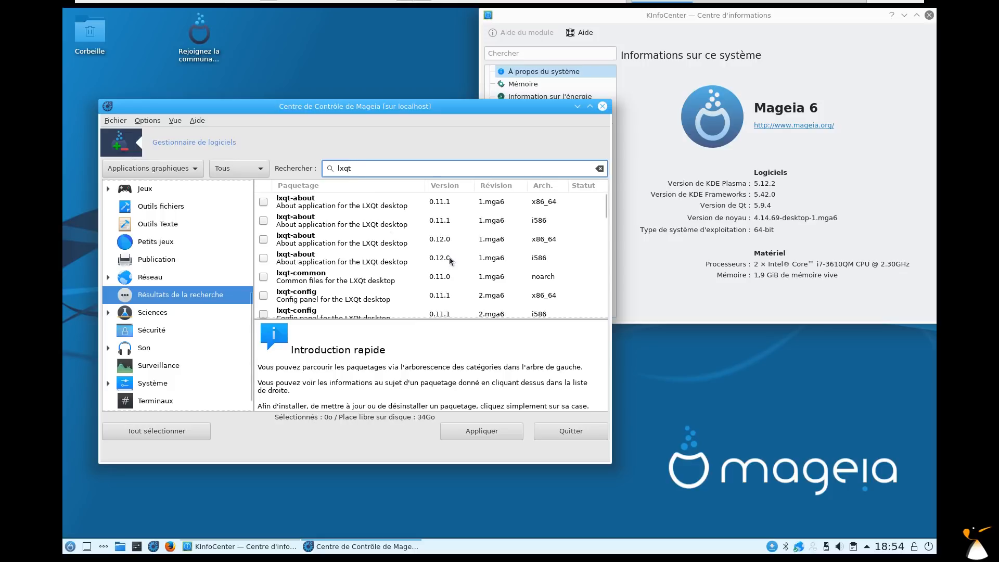
left_click(461, 241)
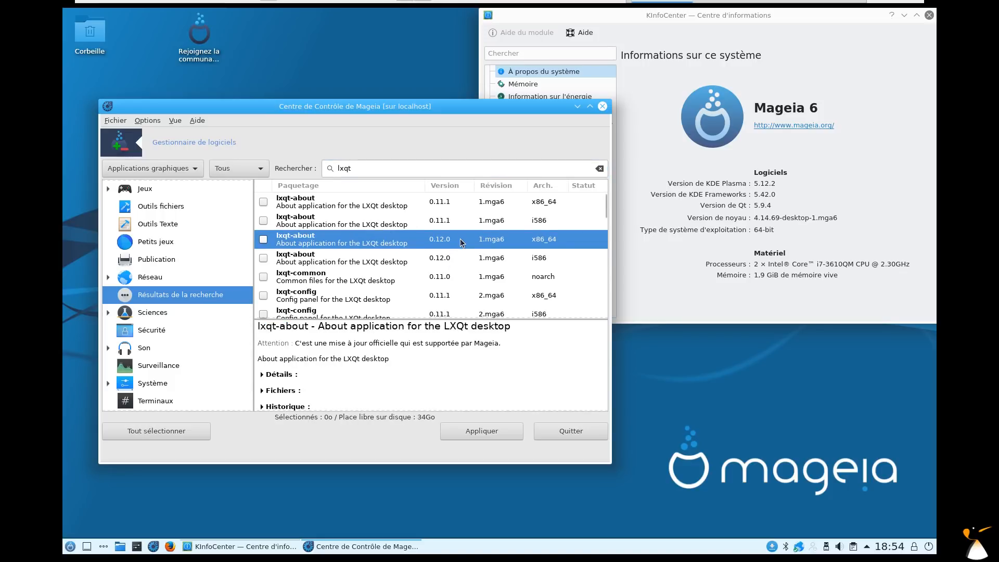
scroll(460, 242, "down", 20)
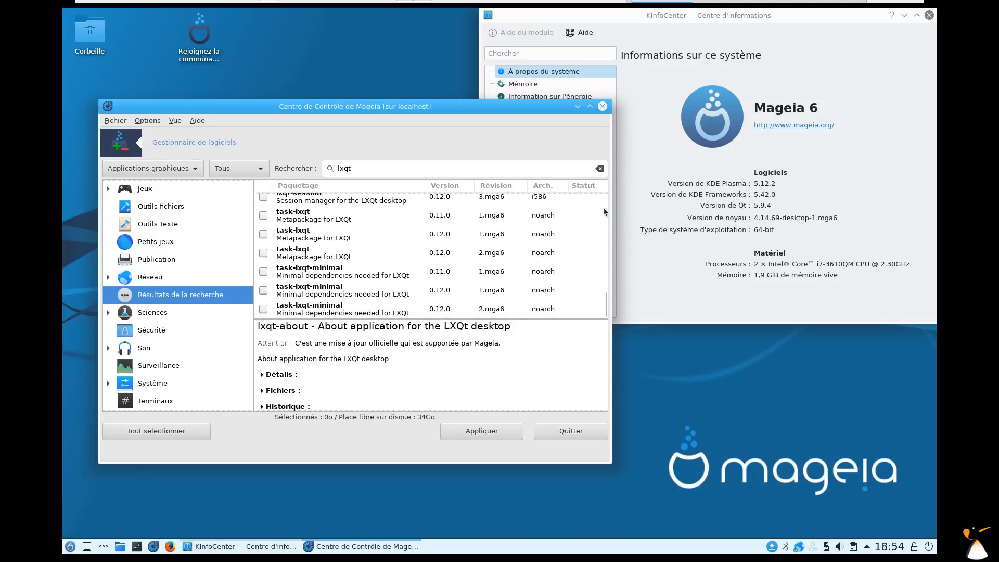
left_click(602, 107)
left_click(604, 107)
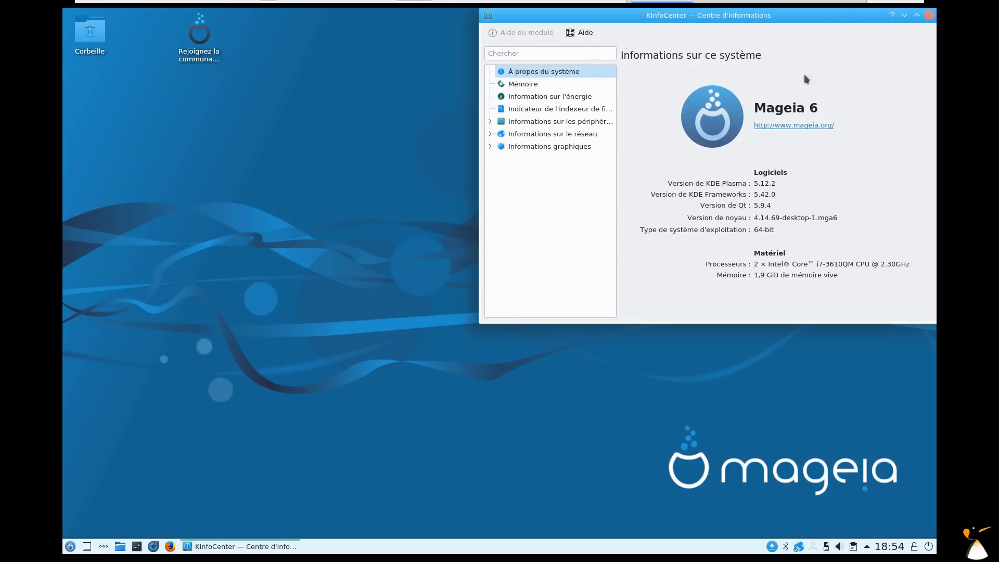
- Reopen the Mageia Control Center, authenticating with the account password, and start the tool for installing and removing software
left_click(153, 546)
type("*******")
key("Return")
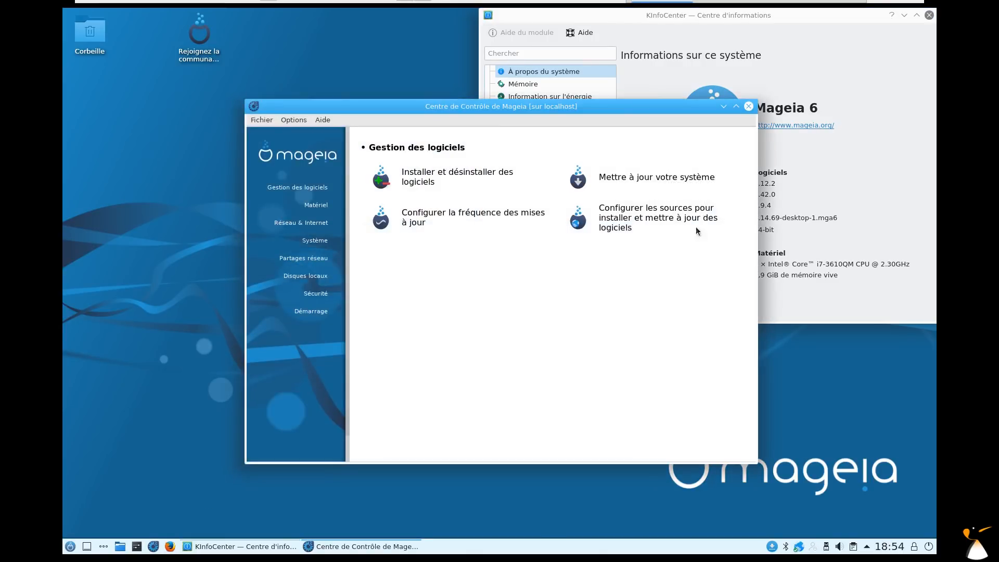
left_click(404, 178)
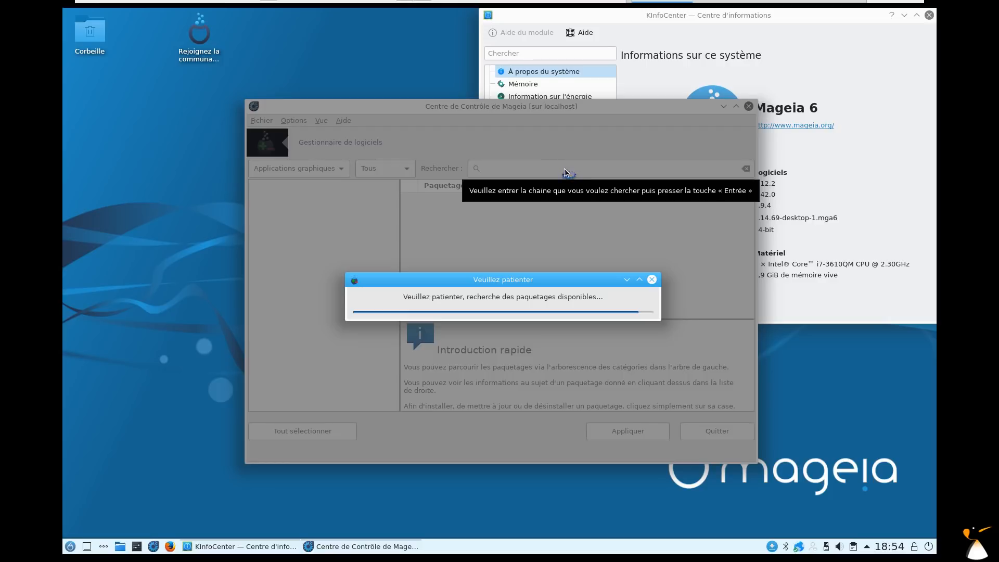
- Search the packages for "chromium" and view the details of the newer x86_64 chromium-browser-stable package
type("chromium")
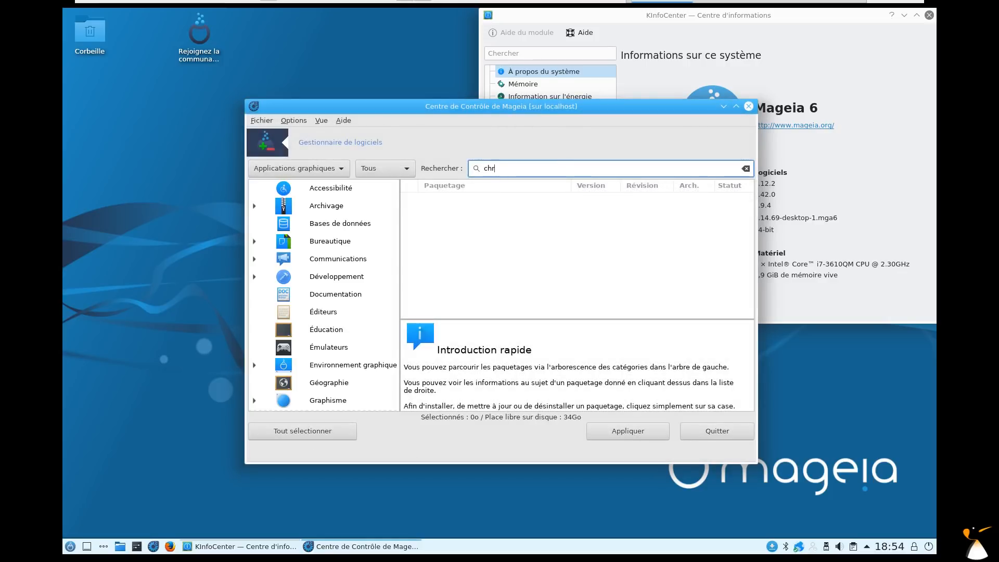
key("Return")
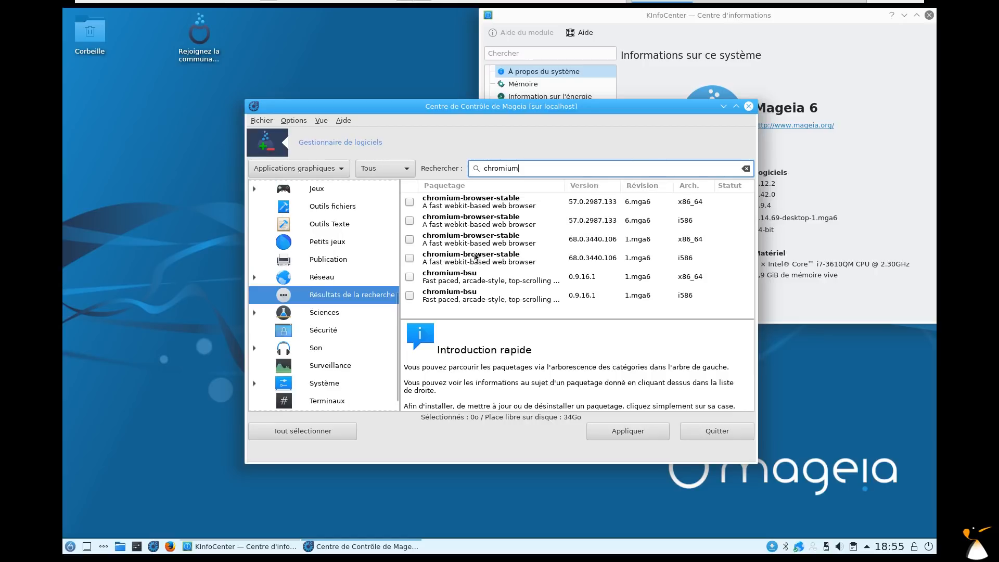
left_click(609, 237)
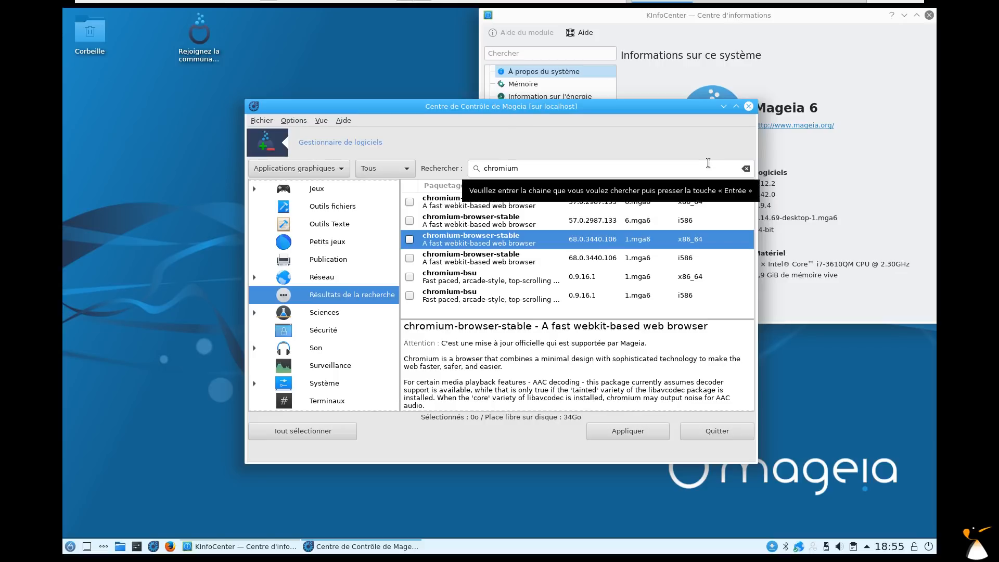
- Close the software manager, the Mageia Control Center and the KInfoCenter system information window
left_click(749, 106)
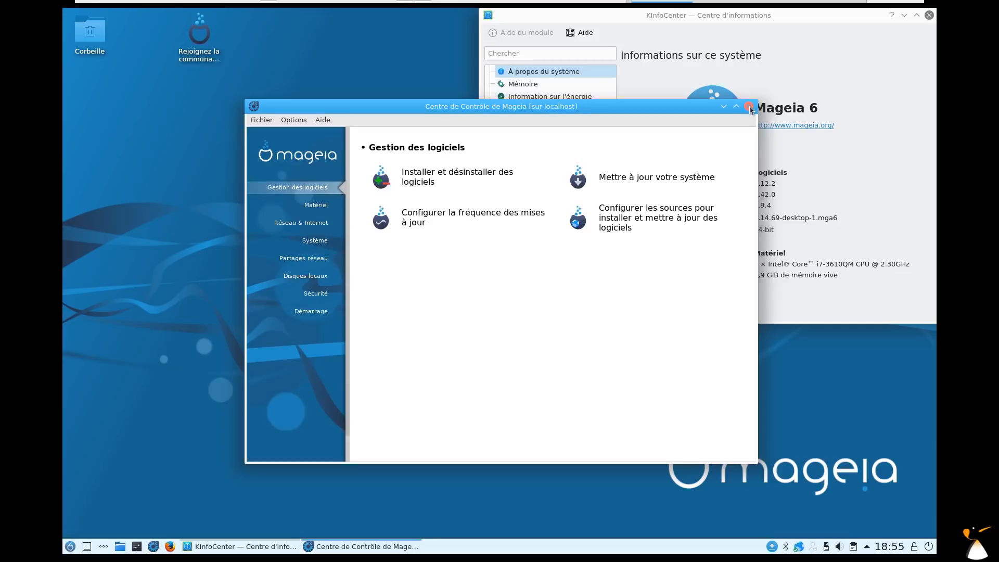
left_click(749, 106)
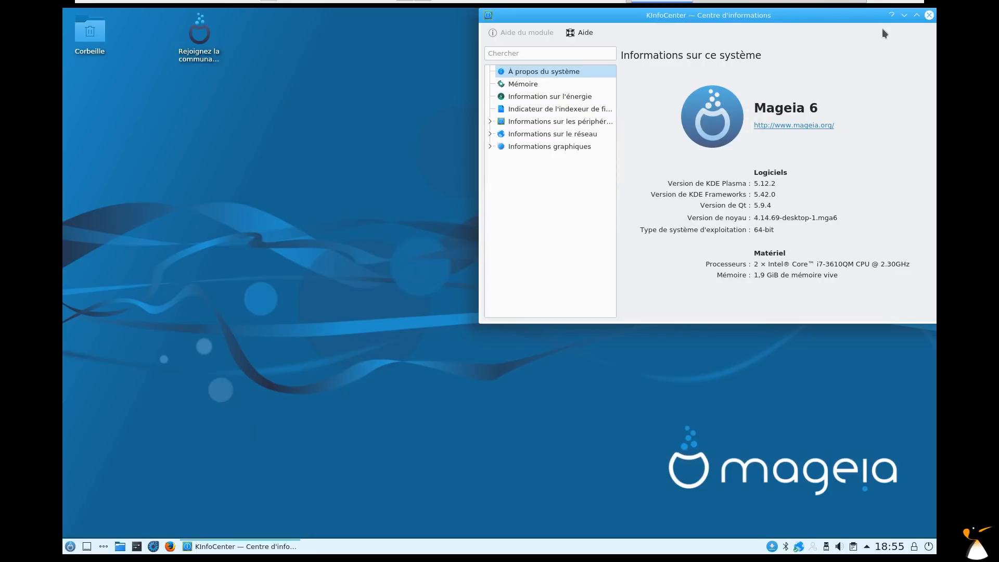
left_click(931, 16)
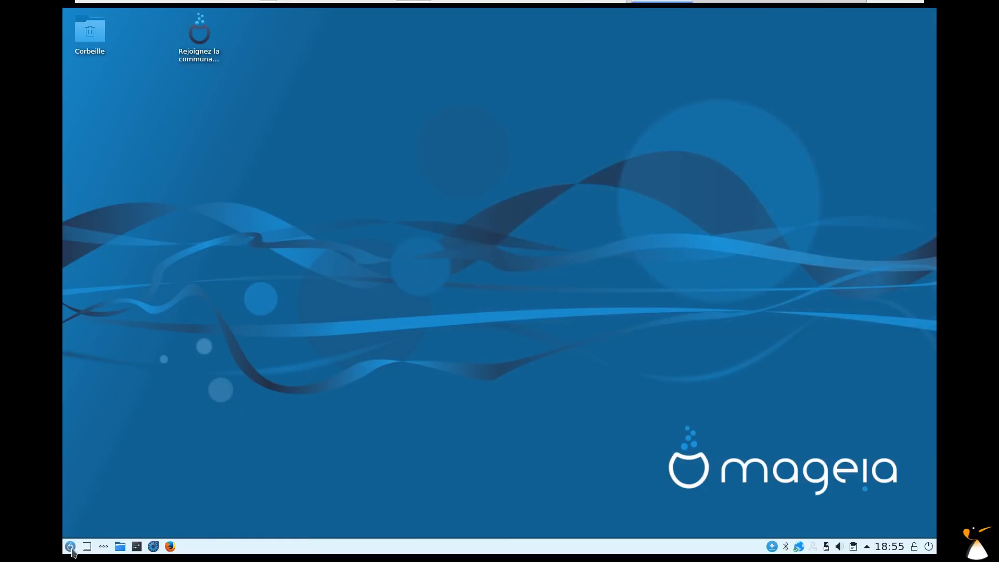
left_click(70, 545)
mouse_move(142, 399)
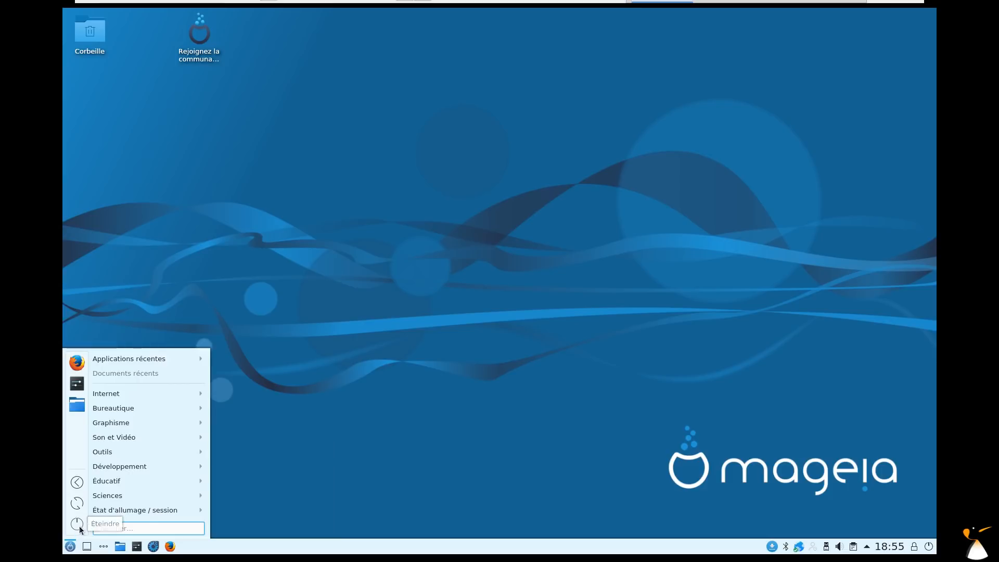
left_click(306, 417)
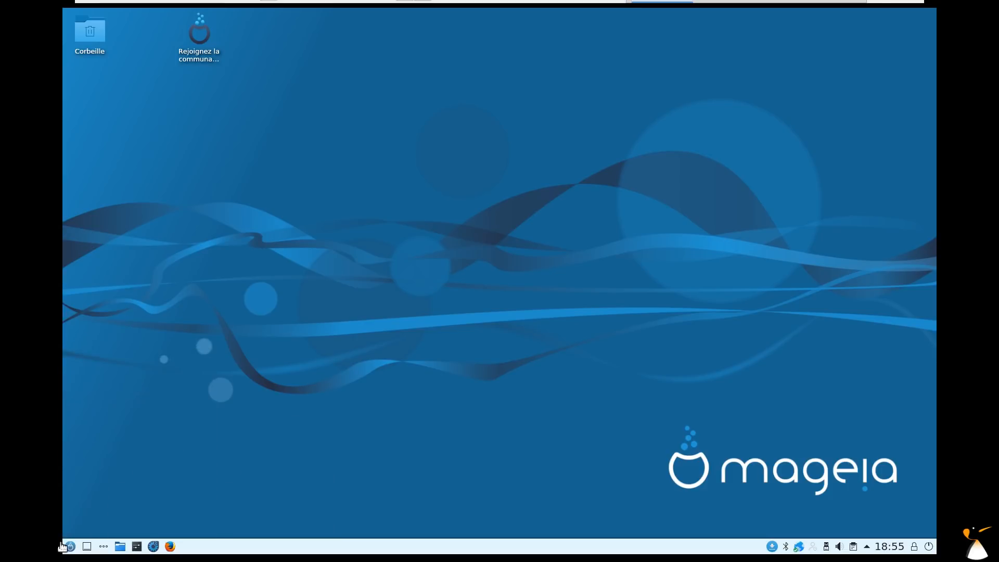
- Bring up the shutdown screen from the desktop session and choose to log out instead
left_click(71, 547)
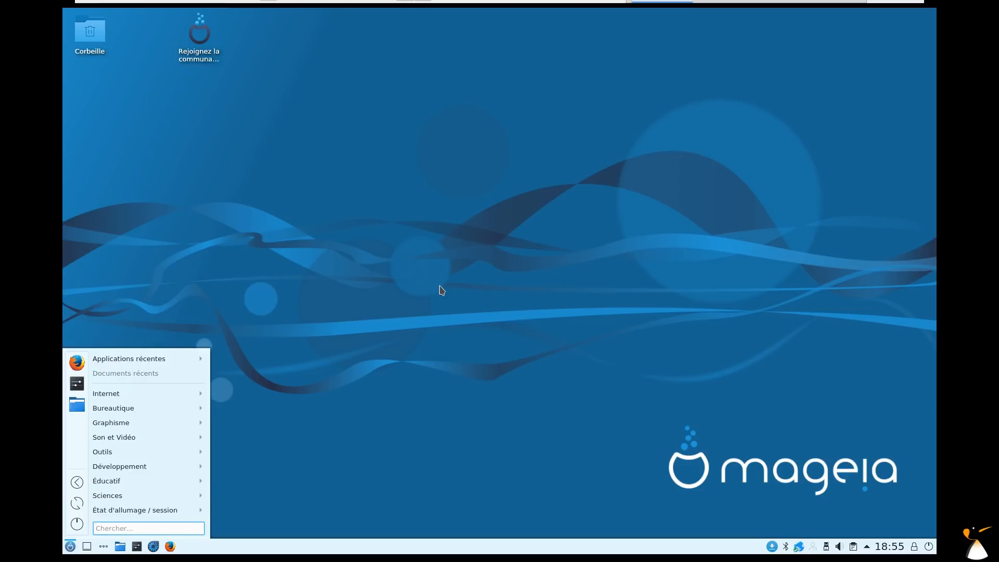
left_click(78, 525)
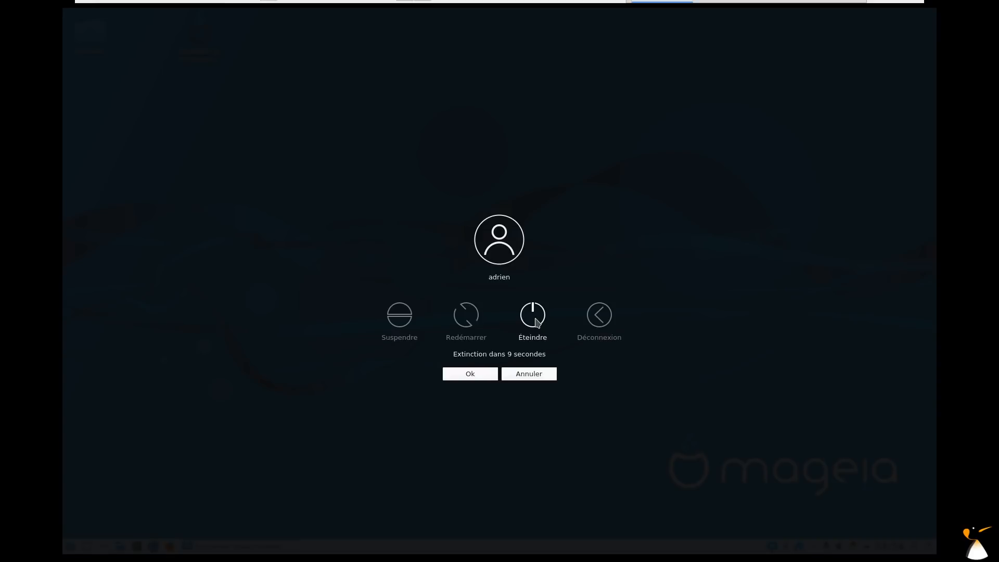
left_click(609, 341)
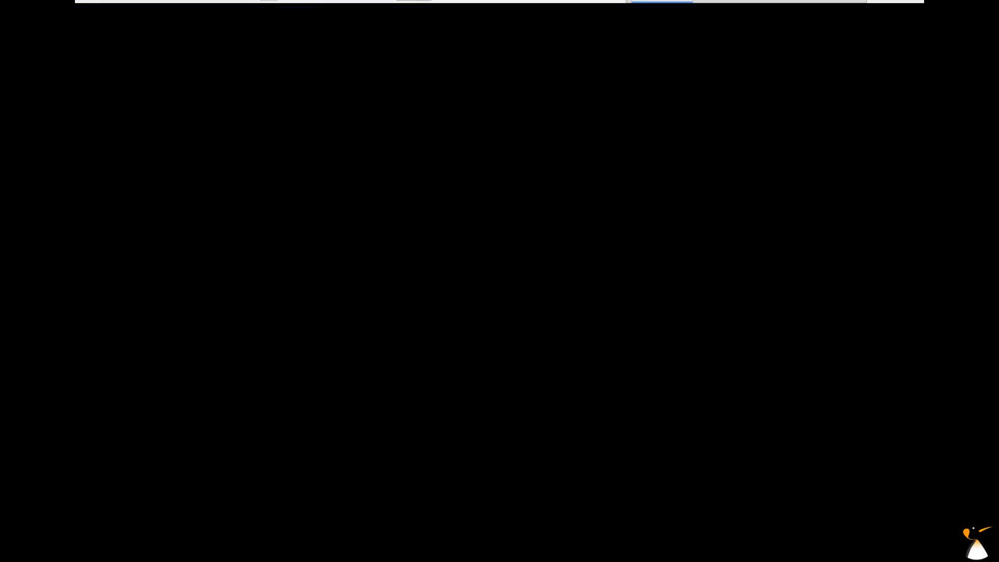